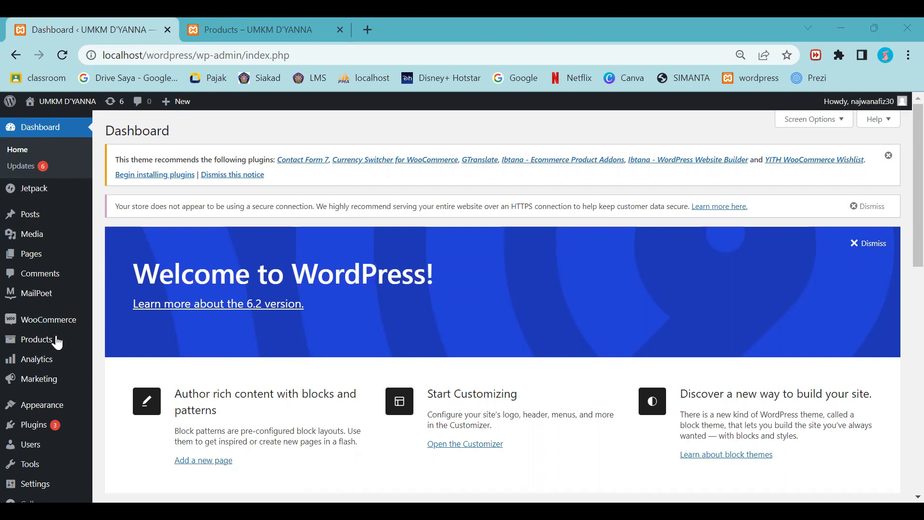
Start a new store product and name it "Kripik Bayam"
mouse_move(56, 341)
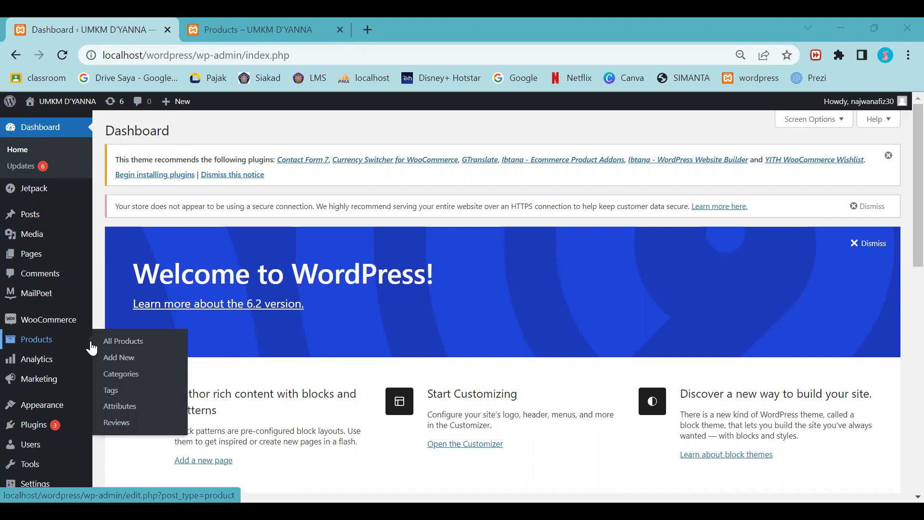
left_click(131, 360)
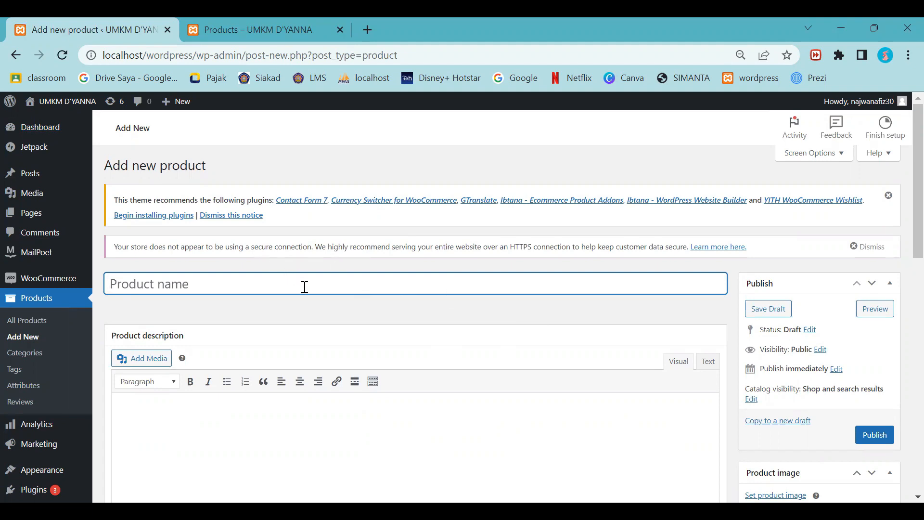
type("Kripik")
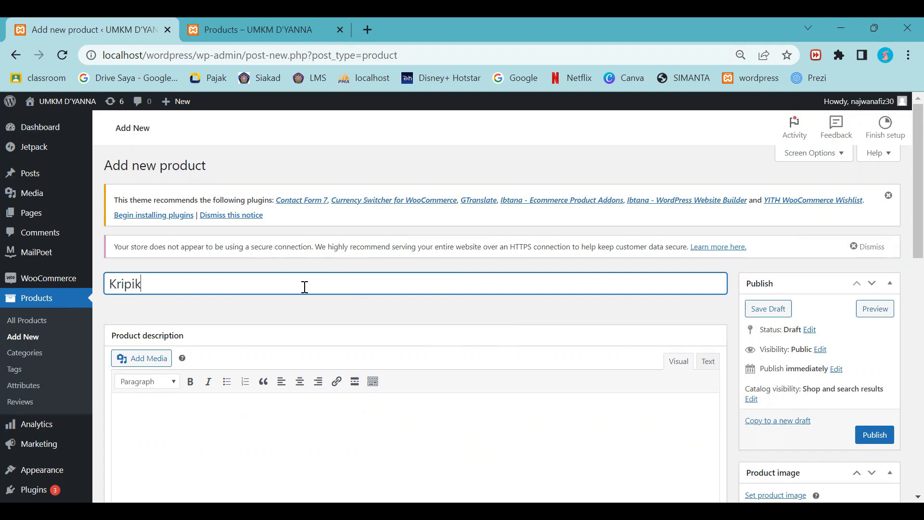
type(" Bayam")
Fill in the product description with the spinach chips text beginning "Camilan sehat dan banyak kandungan gizinya"
scroll(306, 293, "down", 2)
scroll(306, 293, "down", 1)
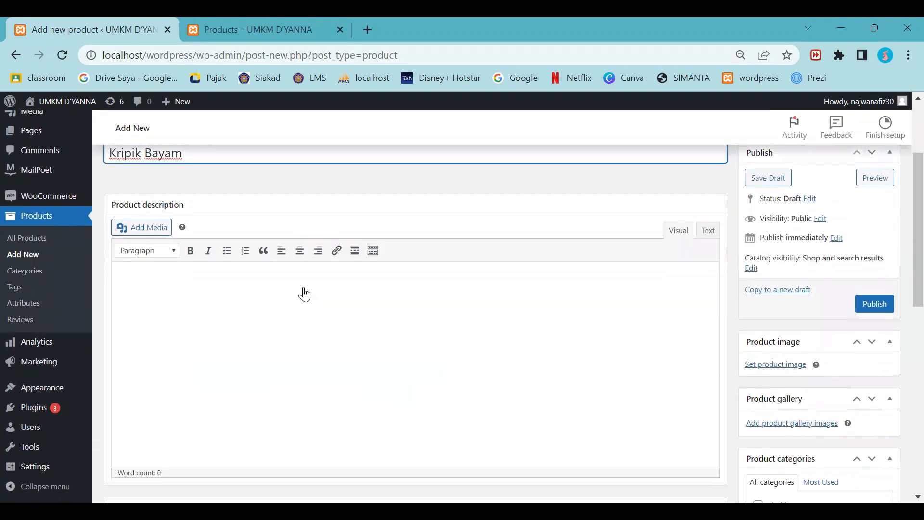
left_click(215, 317)
scroll(217, 318, "up", 1)
scroll(217, 319, "down", 1)
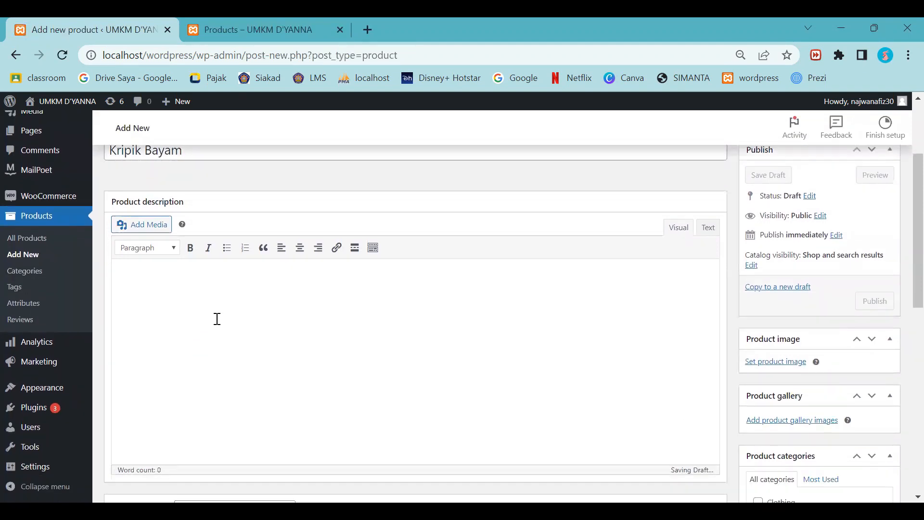
type("Camilan sehat dan banyak kandungan gizinya, bisa jadi salah satu alternatif cara makan sayuran dengan cara yang enak. Keripik bayam, terbuat dari daun bayam yang digoreng dengan menggunakan tepung yang telah dibumbui. Rasa dari cemilan cemilan keripik bayam ini juga tak kalah enak dan gurih. Tekstur keripik bayamnya renyah, garing , rasanya gurih asin dengan aroma bawang putih. Tidak ada salahnya cemilan ini distok dirumah dan anak anak bisa tetap nyemil enak, sehat dan bergizi.")
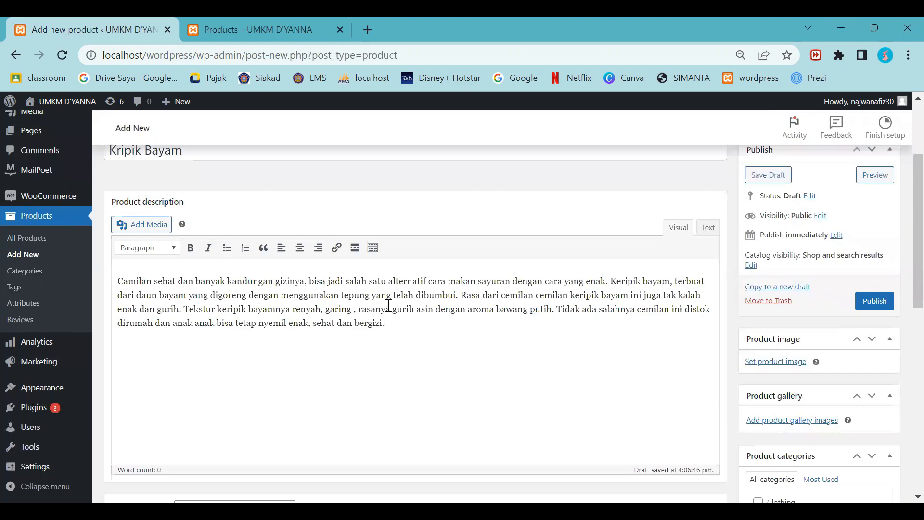
Set the product type in the product data to Variable product
scroll(388, 305, "down", 5)
scroll(388, 305, "up", 5)
scroll(388, 305, "down", 3)
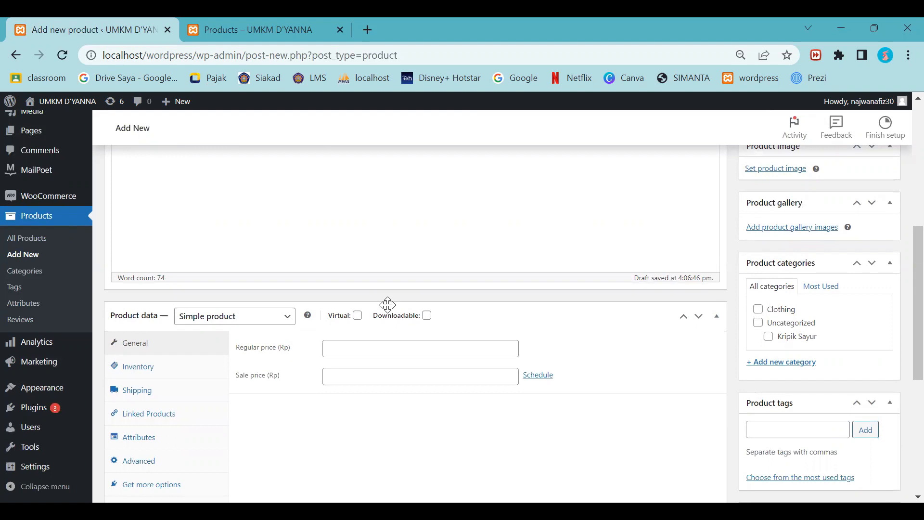
scroll(388, 308, "down", 2)
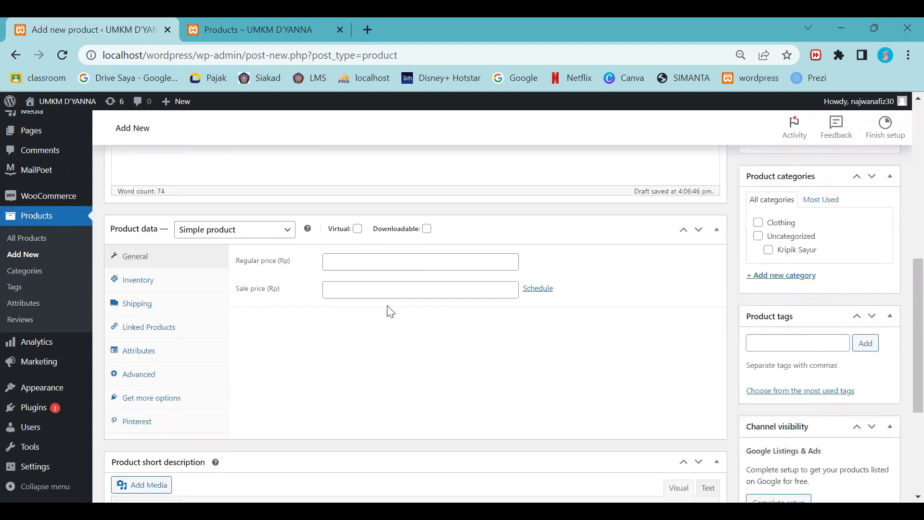
left_click(279, 235)
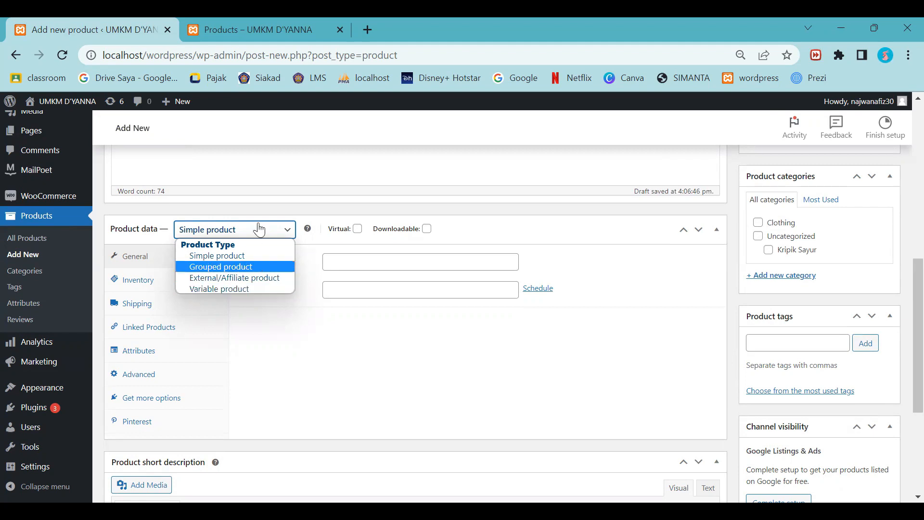
left_click(271, 288)
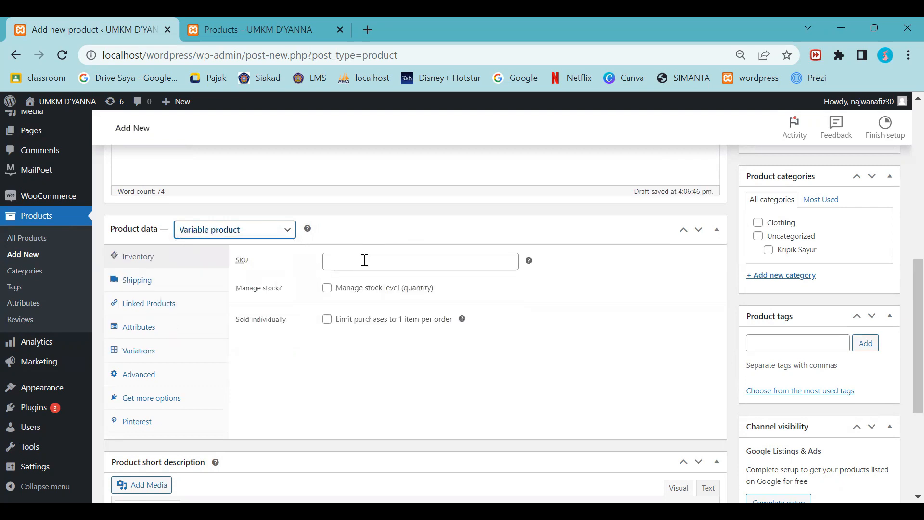
Enter BYM as the product's SKU in the inventory settings
left_click(364, 260)
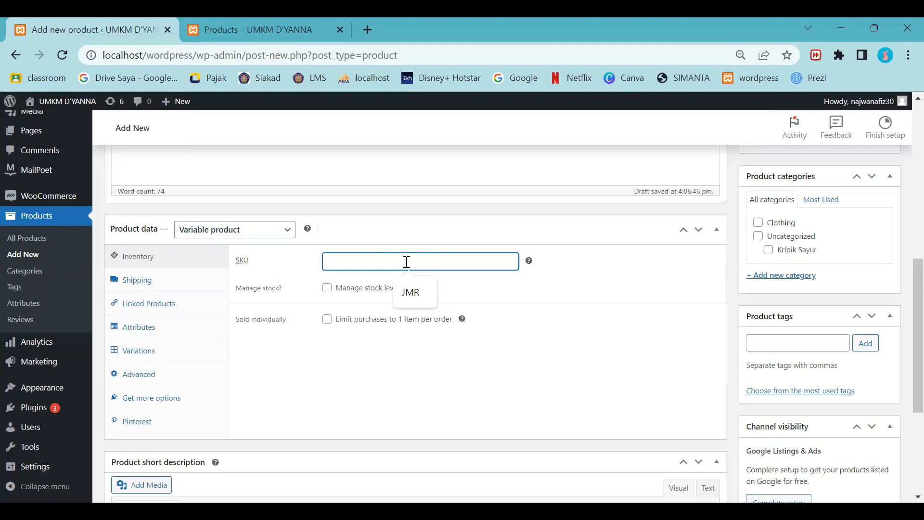
scroll(407, 262, "up", 6)
scroll(407, 262, "down", 6)
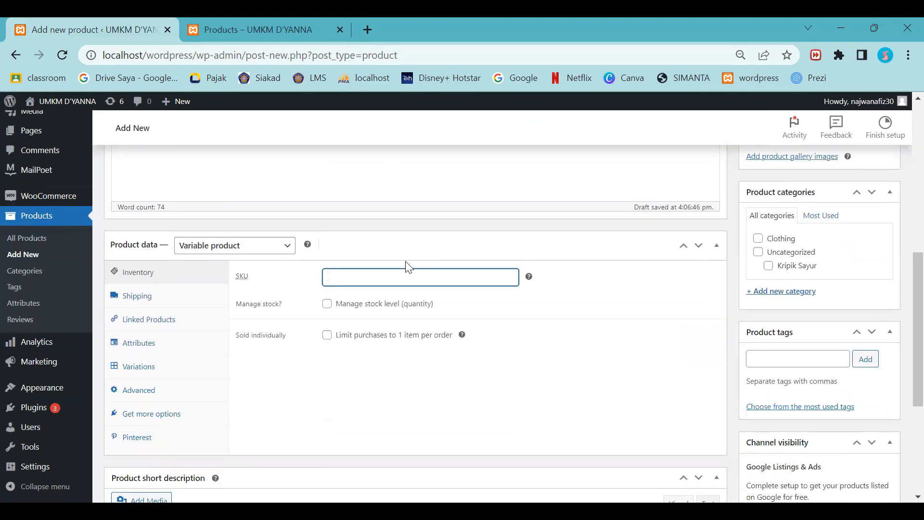
scroll(406, 266, "down", 3)
scroll(406, 262, "up", 2)
left_click(362, 236)
type("BYM")
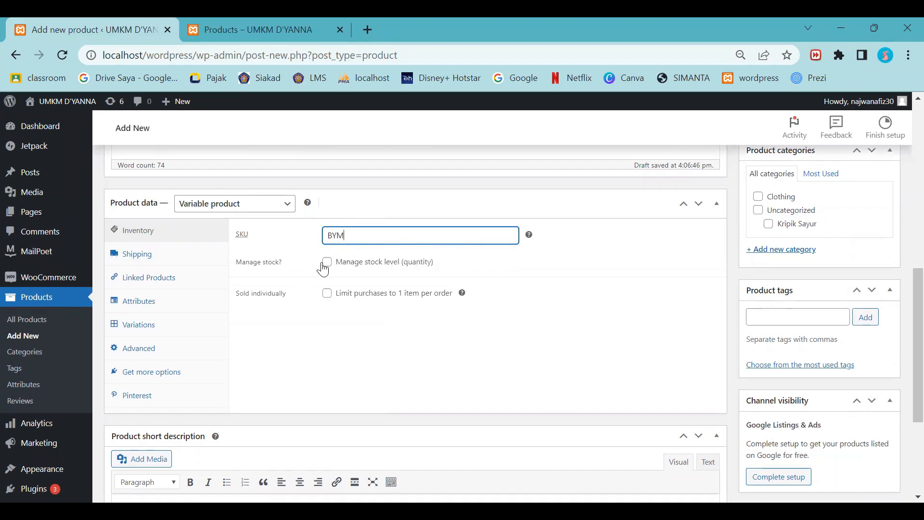
Examine the product's stock management options and its shipping and linked products settings
left_click(322, 264)
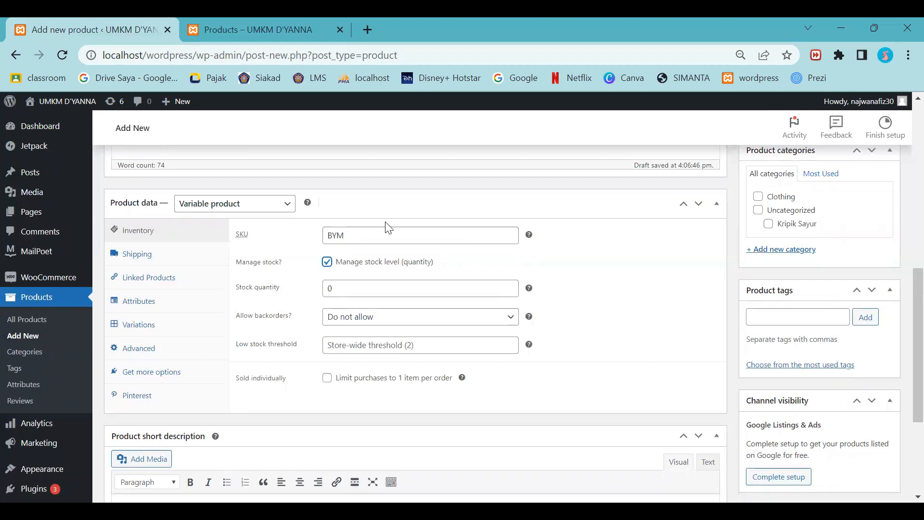
left_click(323, 263)
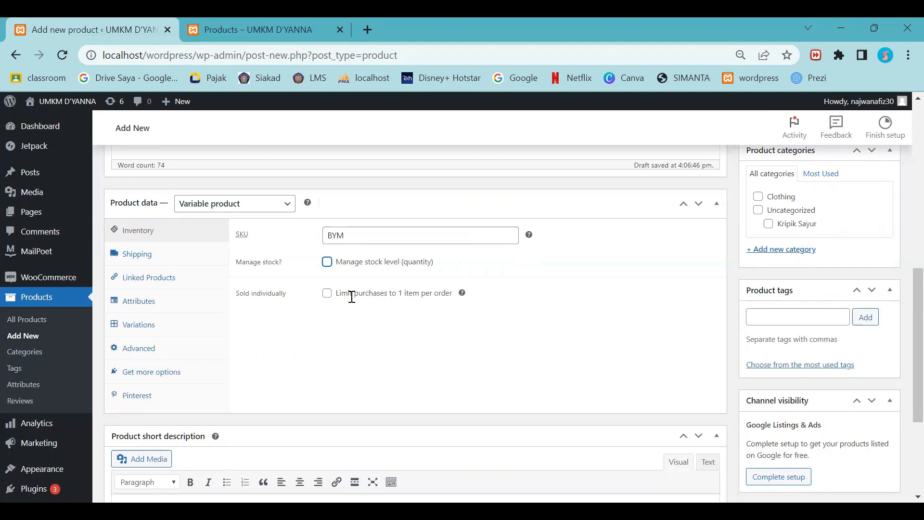
left_click(146, 255)
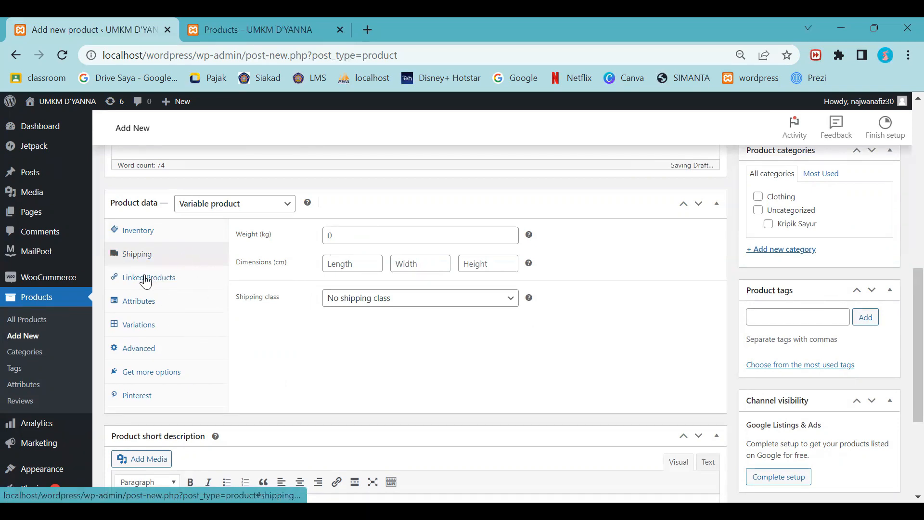
left_click(167, 289)
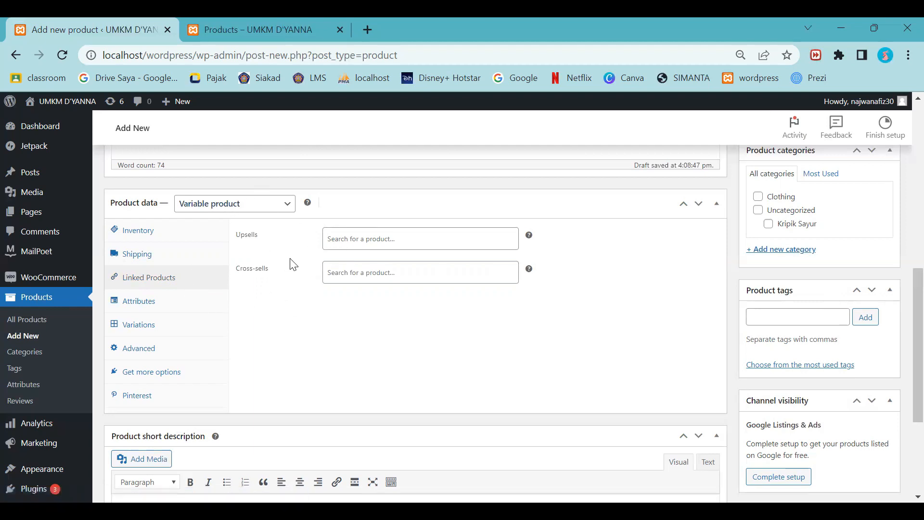
scroll(179, 308, "down", 1)
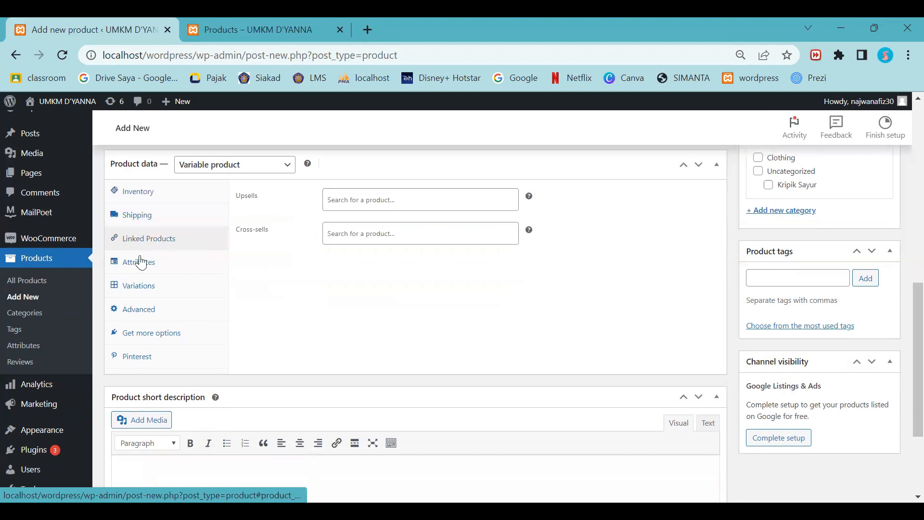
Add a custom product attribute named "Berat" with the values 200g|500g and save it
left_click(337, 196)
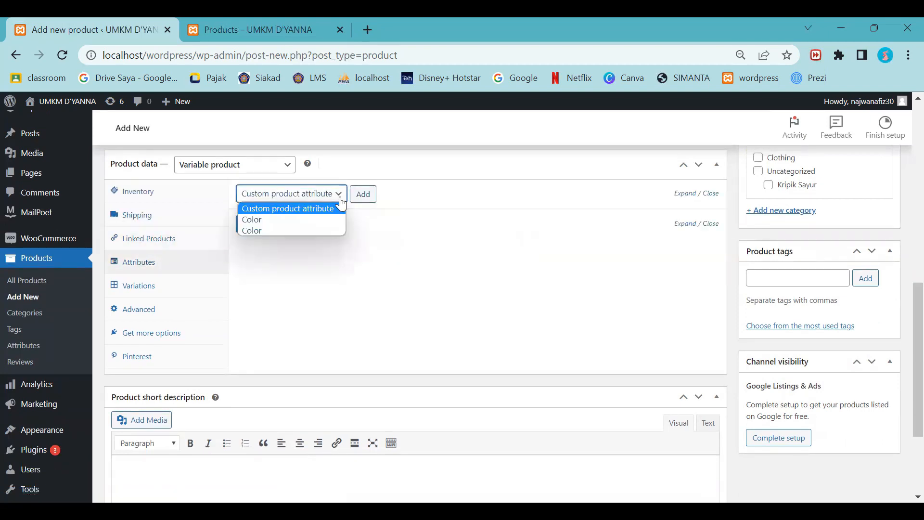
left_click(372, 193)
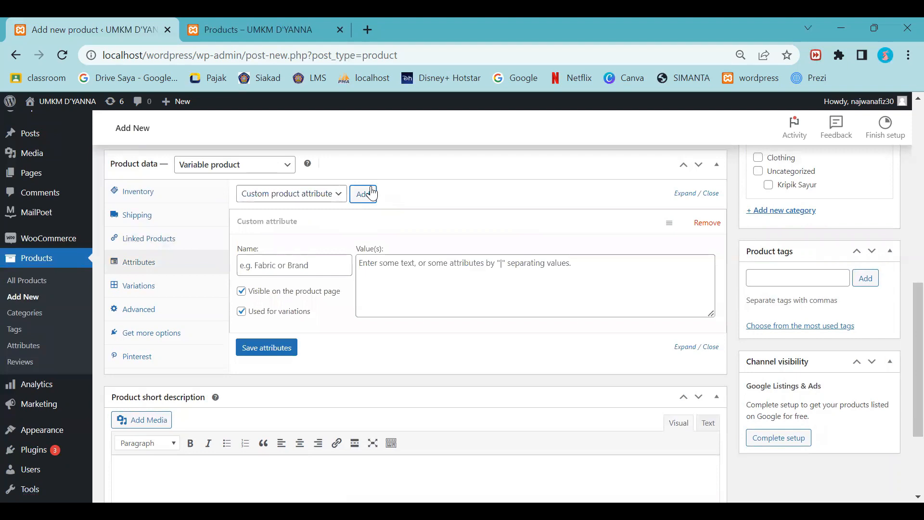
left_click(329, 260)
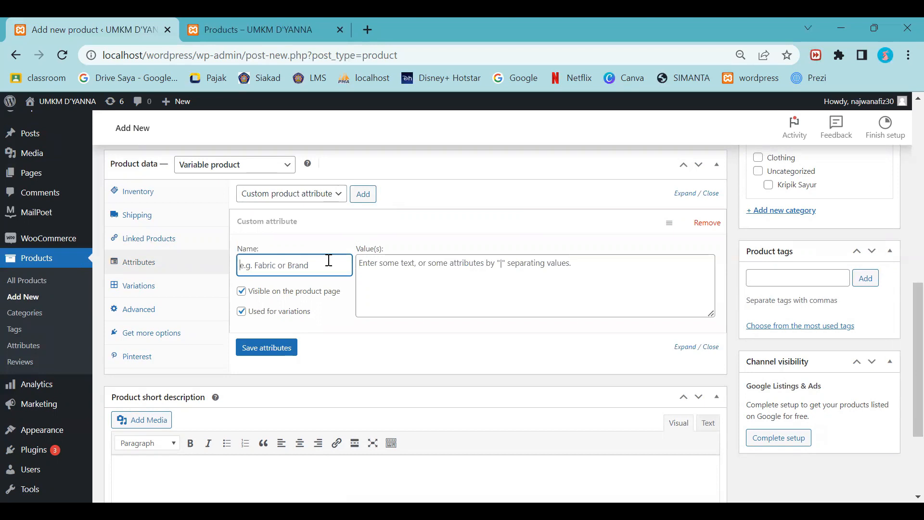
type("Berat")
left_click(442, 270)
type("200")
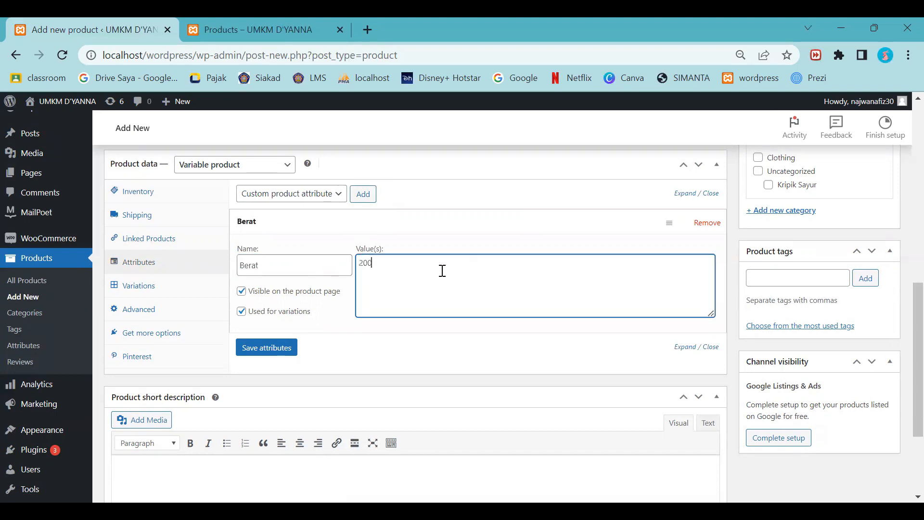
type("g|500g")
left_click(288, 350)
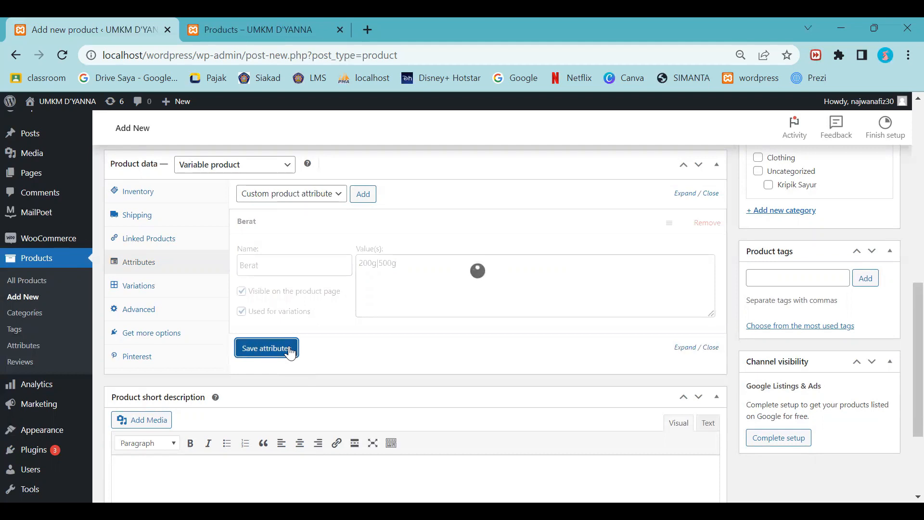
key("F5")
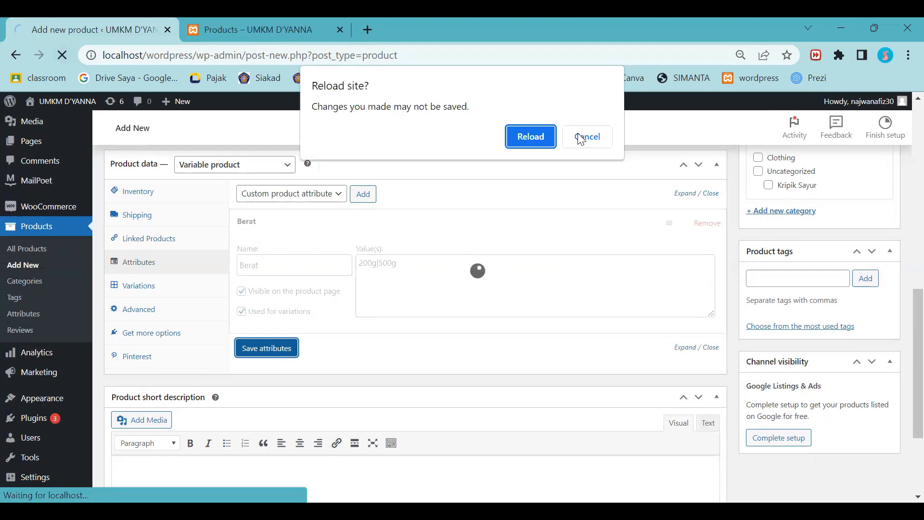
left_click(579, 139)
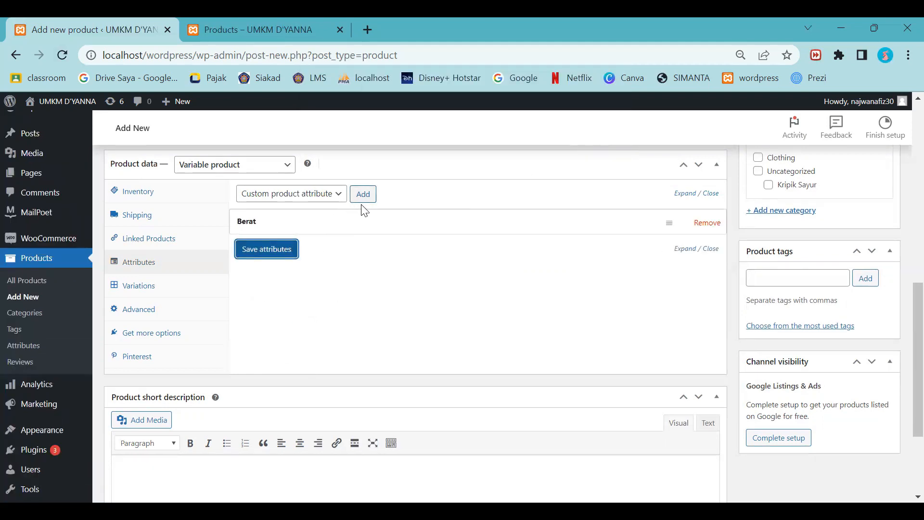
Expand the saved Berat attribute to check its values and save the attributes again
left_click(443, 232)
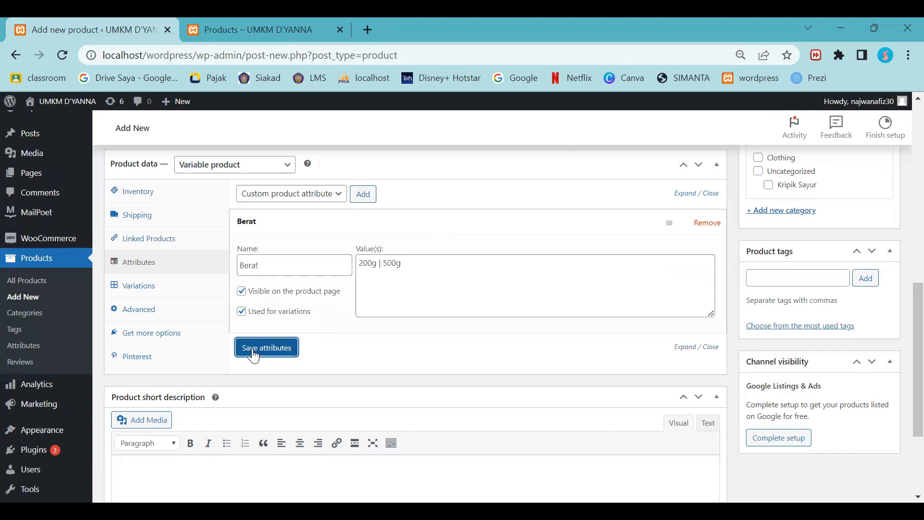
left_click(254, 351)
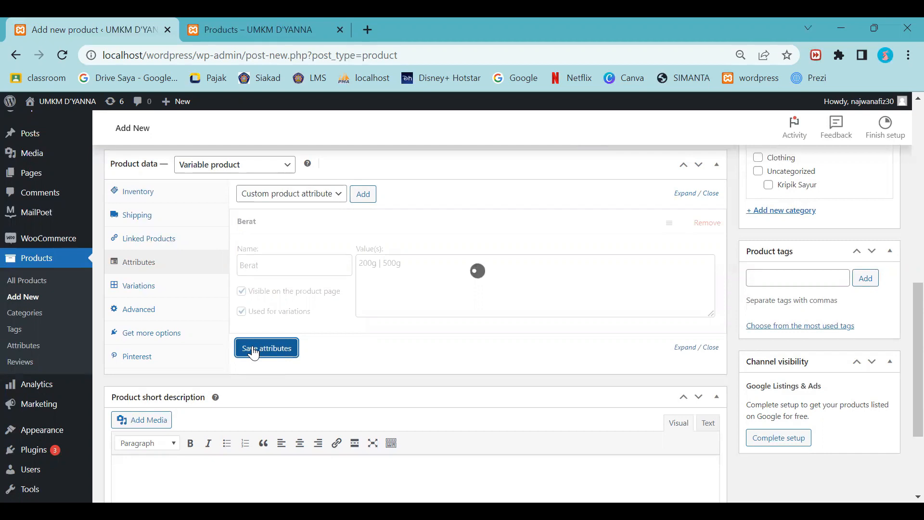
left_click(326, 229)
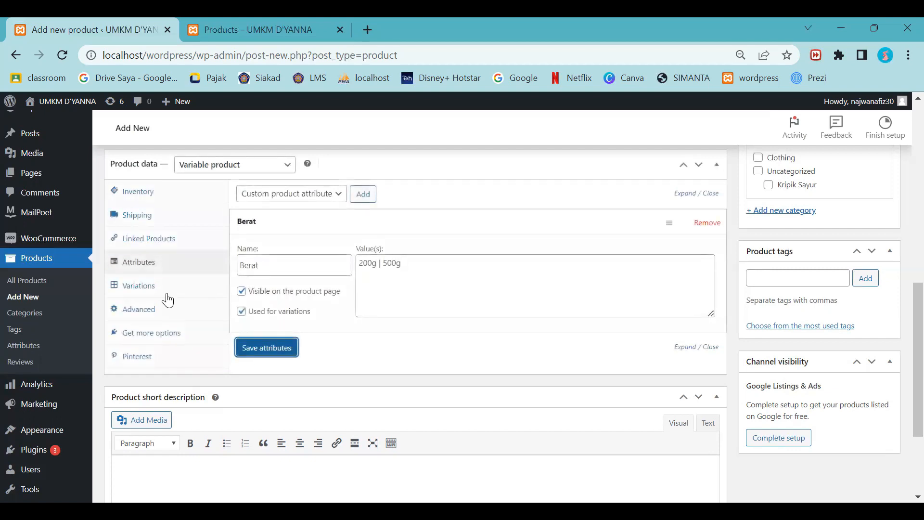
Create the product variations from all attributes and accept the confirmations
left_click(158, 290)
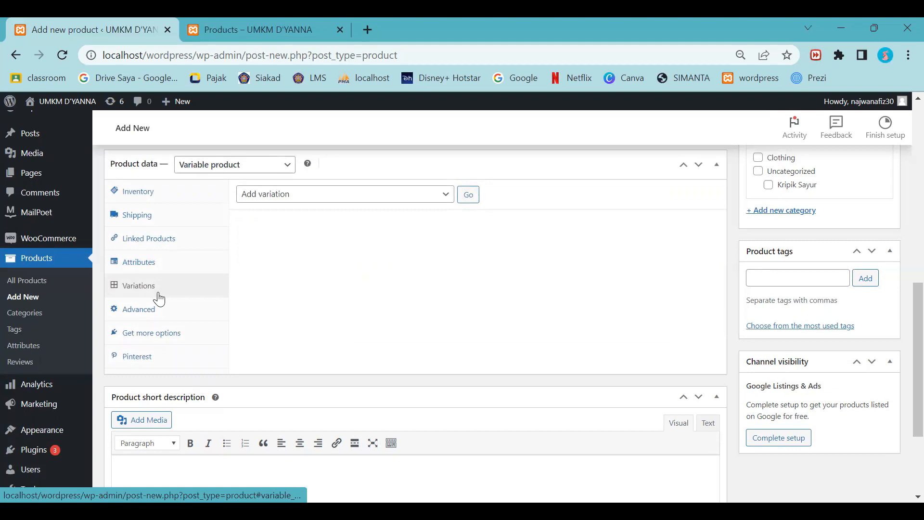
left_click(448, 197)
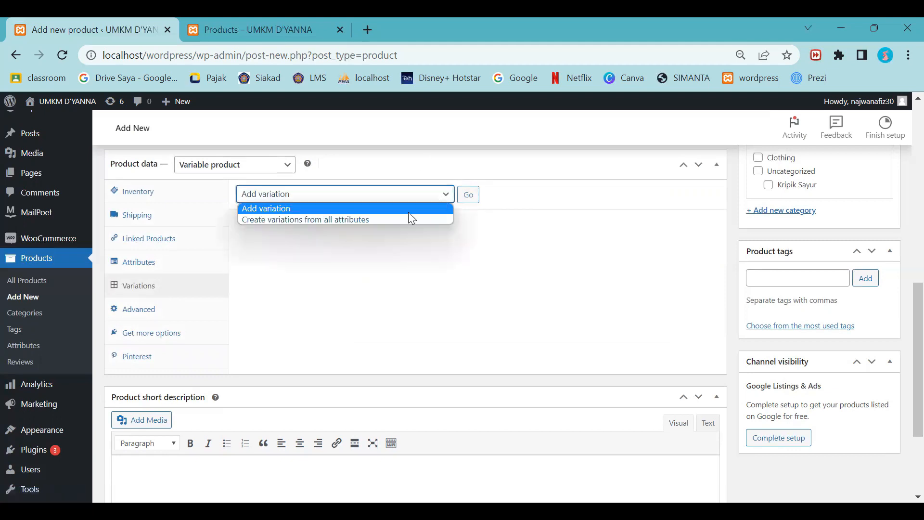
left_click(384, 219)
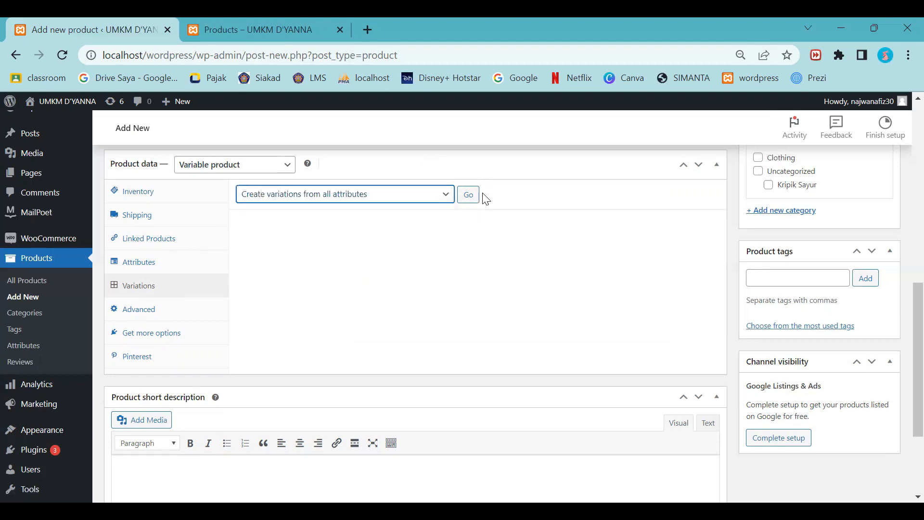
left_click(467, 196)
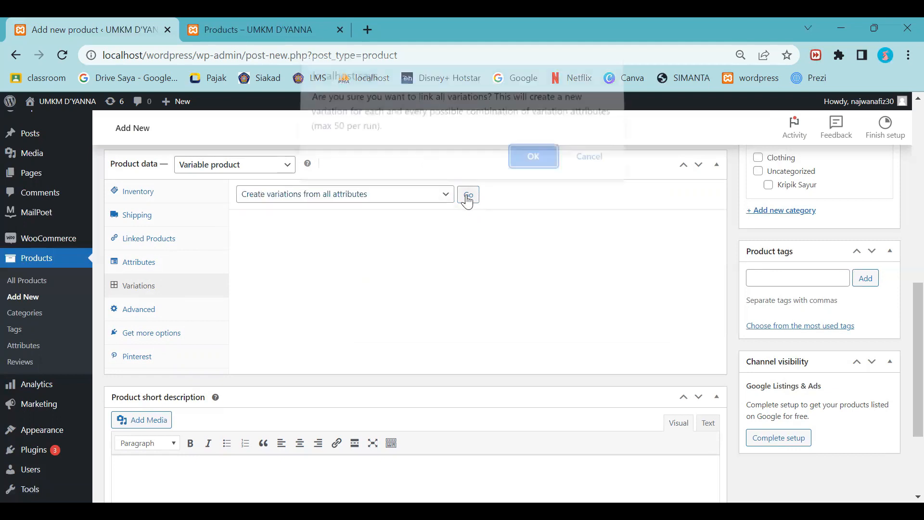
left_click(547, 160)
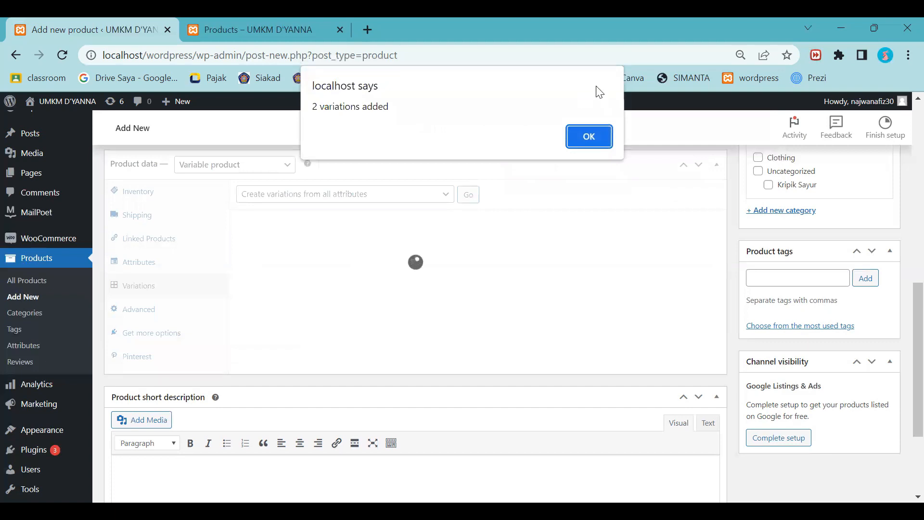
left_click(597, 131)
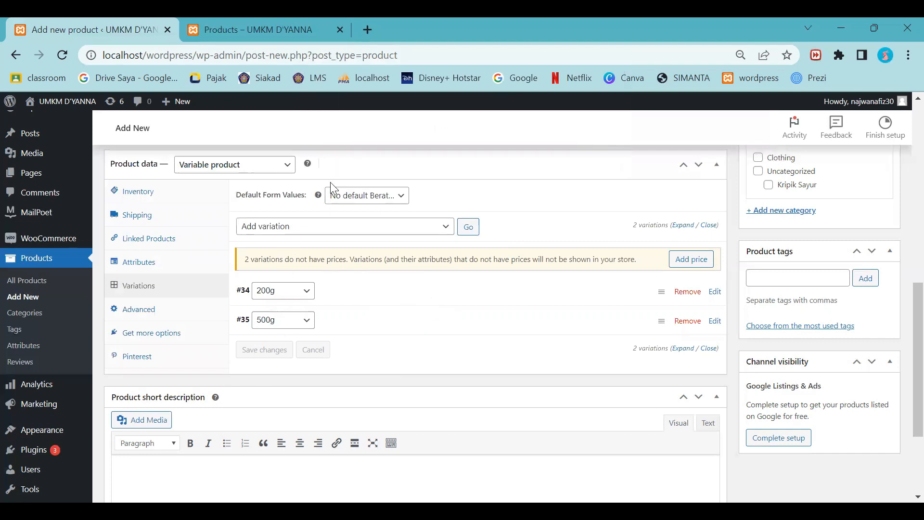
Expand the 200g variation and set its SKU to BYM200
left_click(350, 295)
scroll(517, 302, "down", 1)
scroll(517, 301, "down", 1)
scroll(516, 293, "up", 1)
left_click(499, 293)
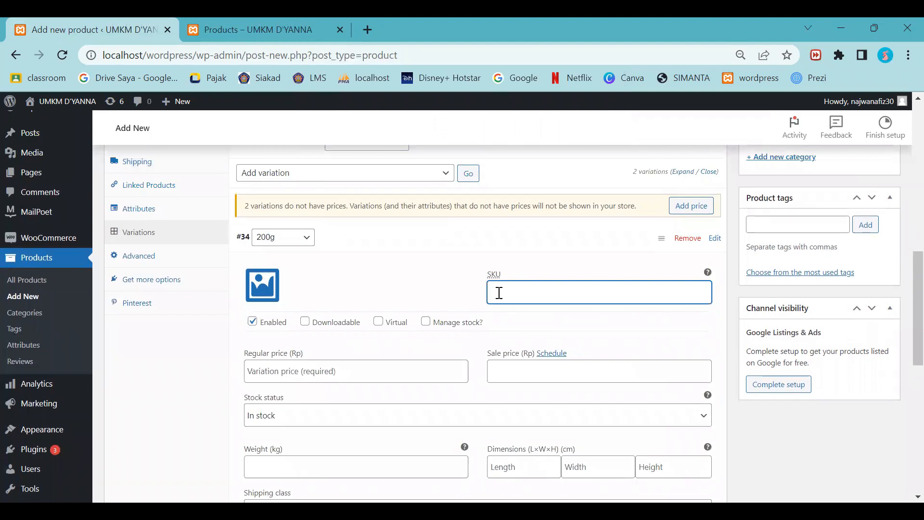
scroll(500, 294, "up", 2)
scroll(499, 297, "down", 2)
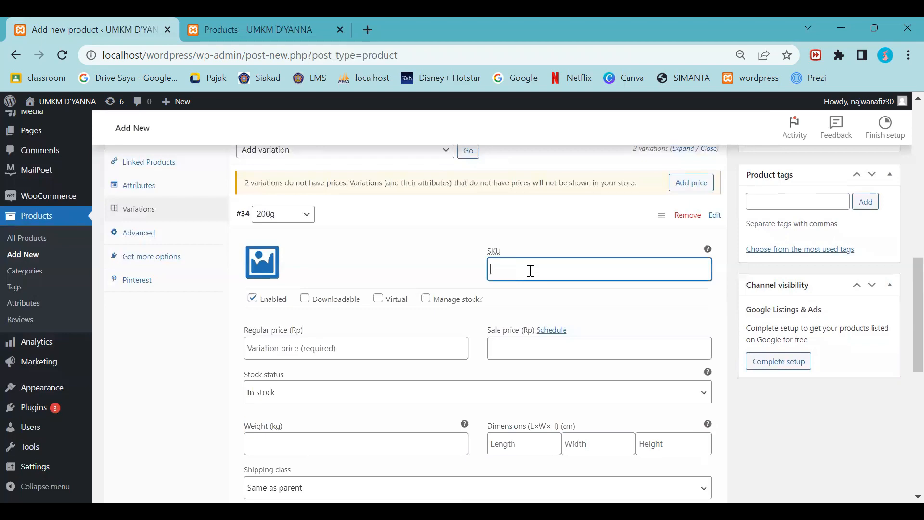
scroll(531, 270, "up", 12)
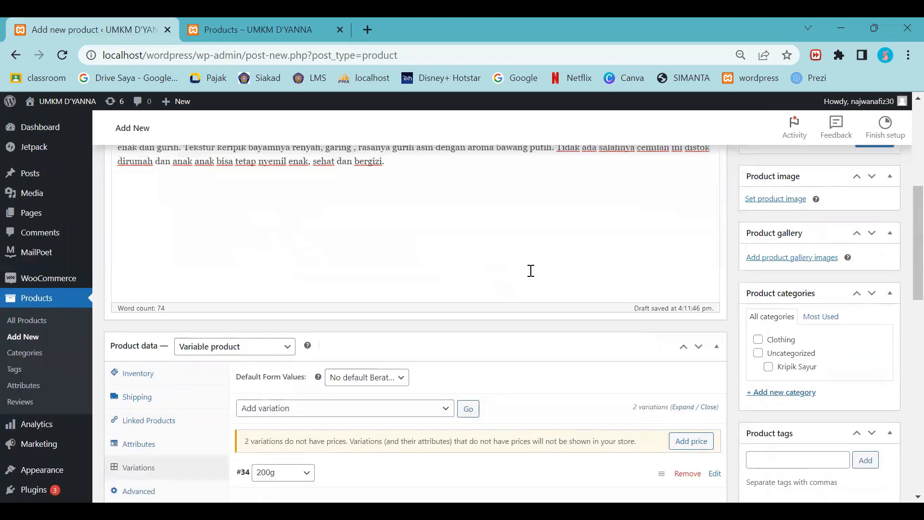
scroll(531, 270, "down", 14)
scroll(532, 274, "up", 3)
type("BYM200")
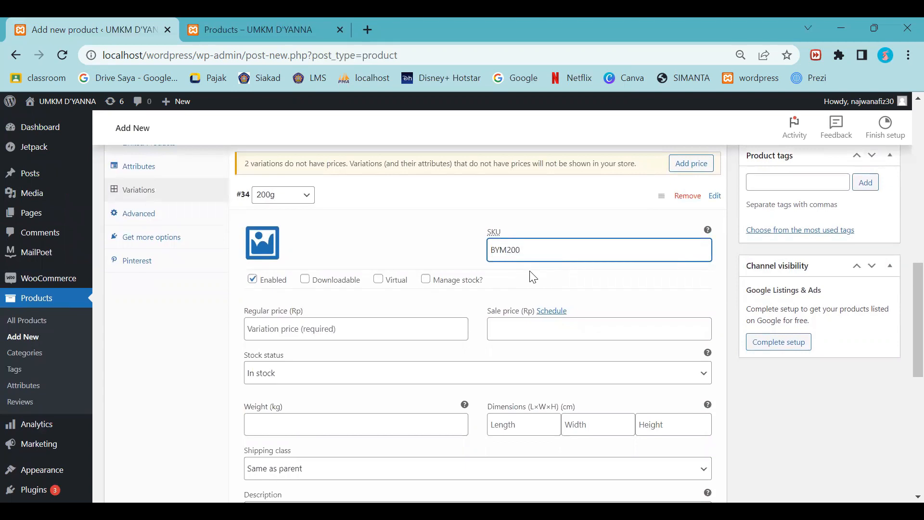
Set the 200g variation's regular price to 17000 and keep its stock status as In stock
scroll(533, 278, "down", 1)
left_click(376, 313)
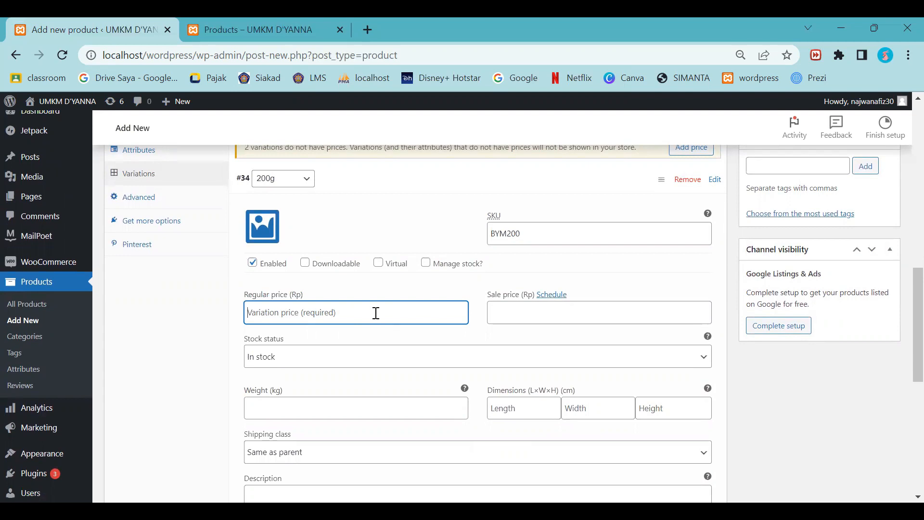
type("17000")
scroll(376, 315, "down", 2)
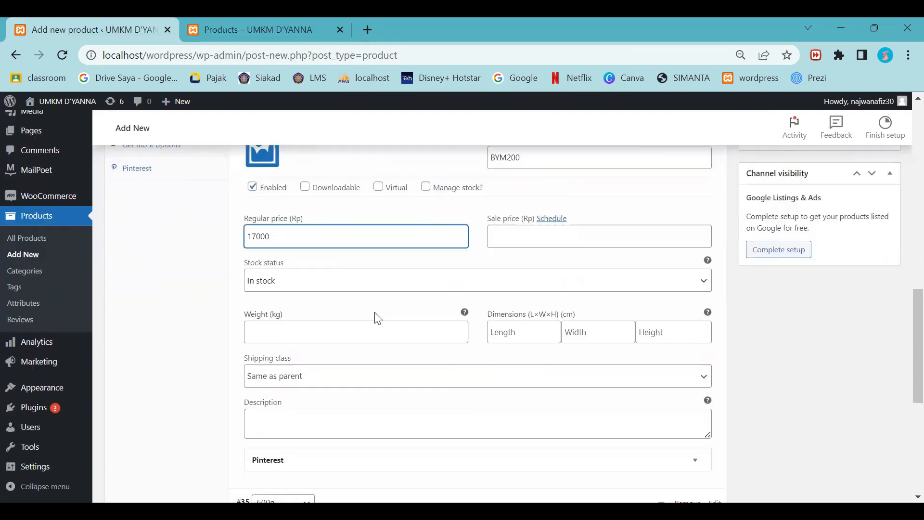
left_click(380, 278)
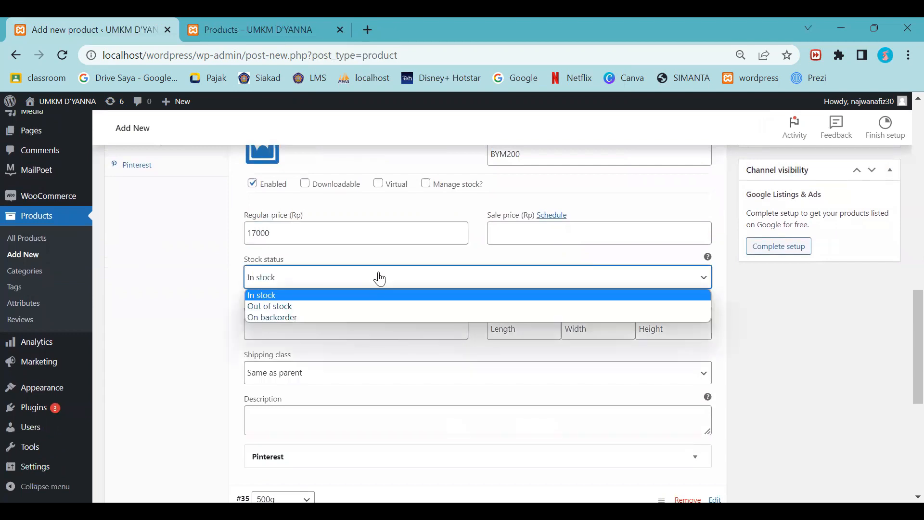
left_click(196, 288)
scroll(196, 287, "down", 1)
Set the 200g variation's weight to 0,2 kg and keep the shipping class Same as parent
left_click(293, 267)
scroll(293, 267, "up", 1)
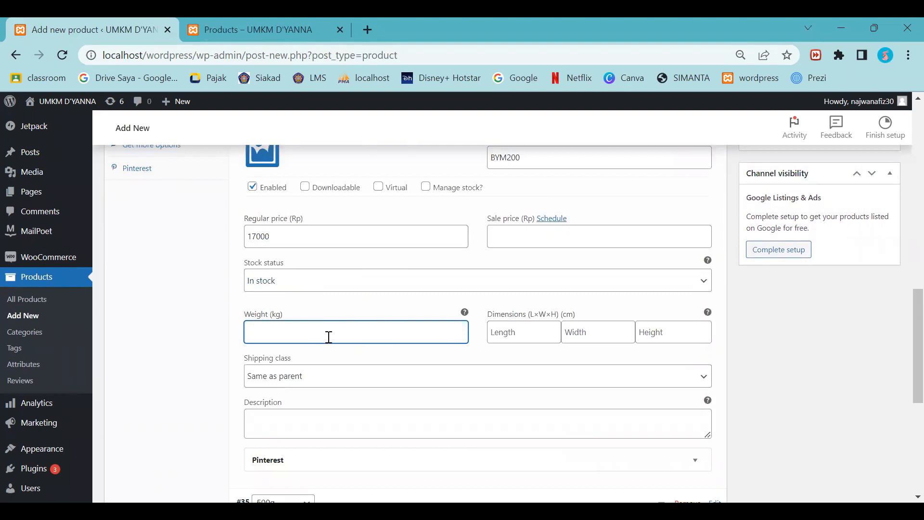
type("0,2")
scroll(329, 336, "down", 1)
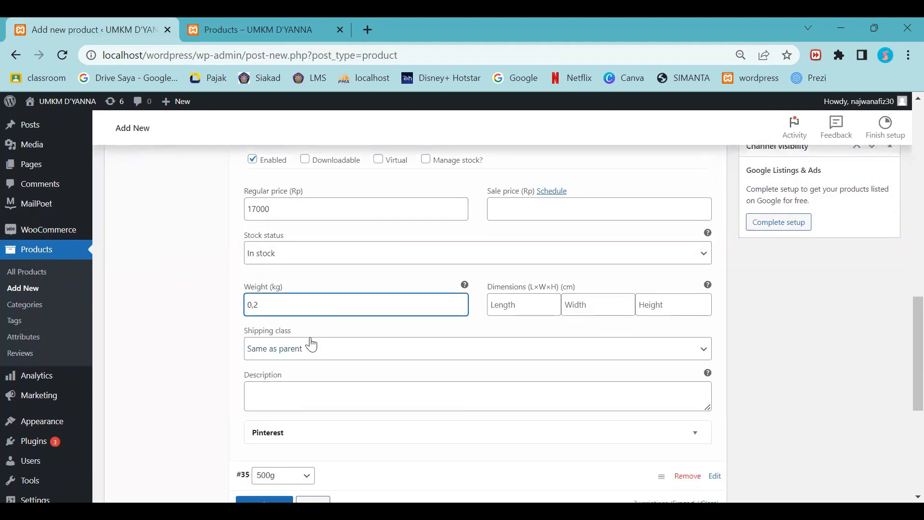
left_click(311, 346)
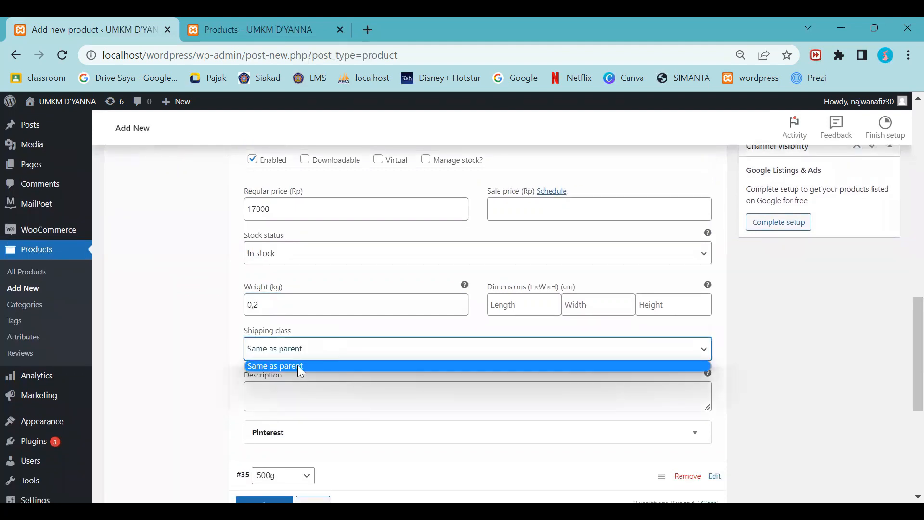
left_click(297, 364)
scroll(299, 370, "down", 3)
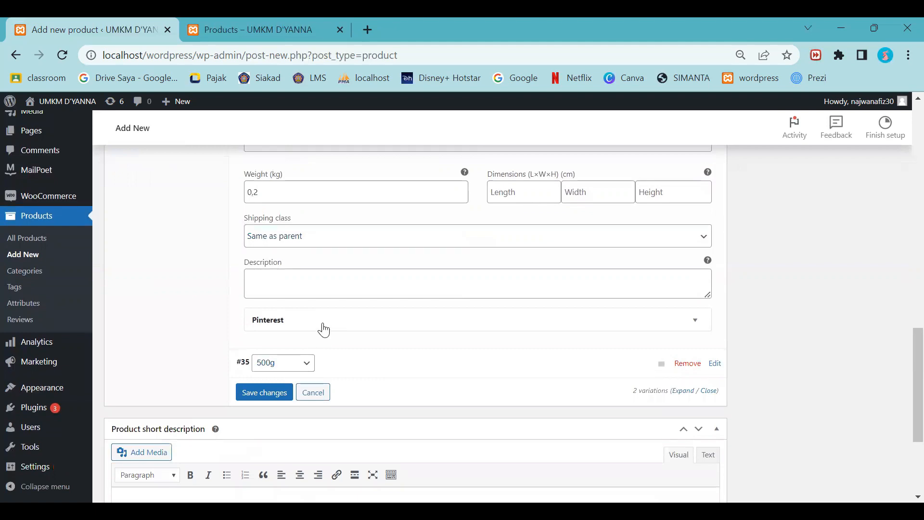
Set the Pinterest condition of the 200g variation to New
left_click(323, 330)
left_click(312, 363)
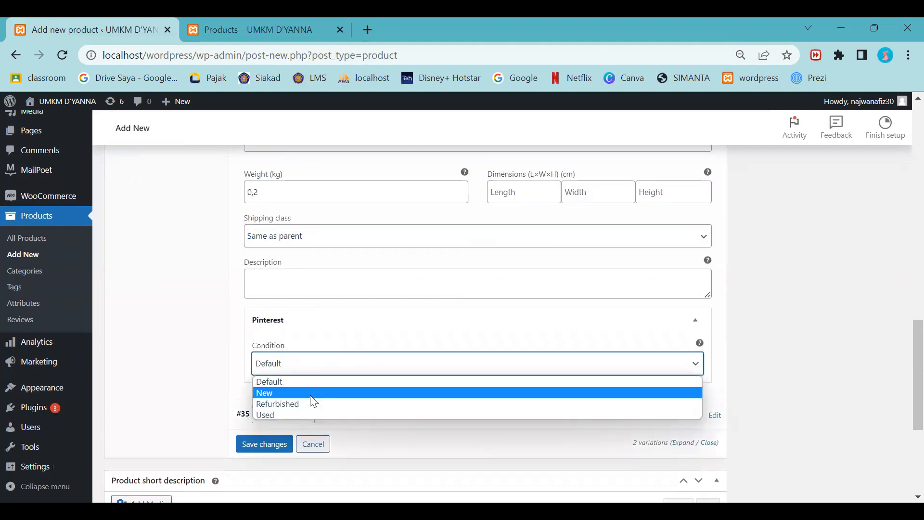
left_click(308, 395)
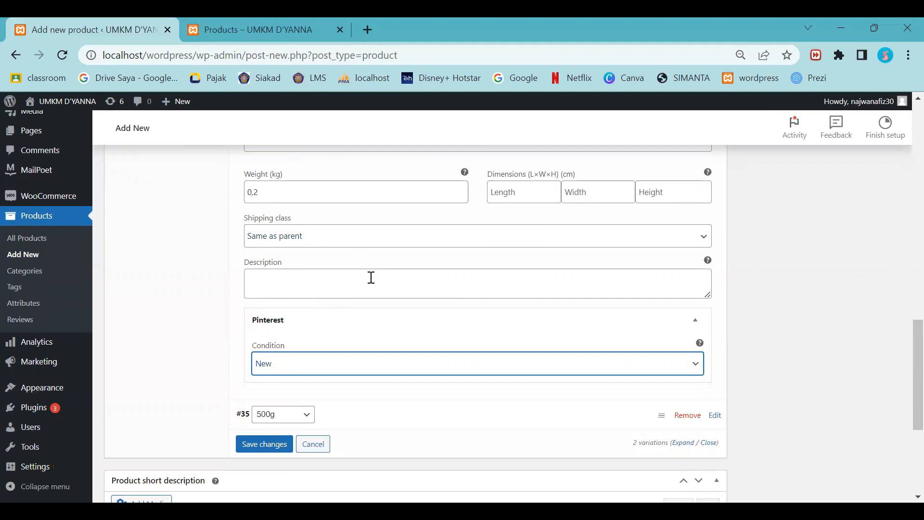
scroll(371, 278, "up", 6)
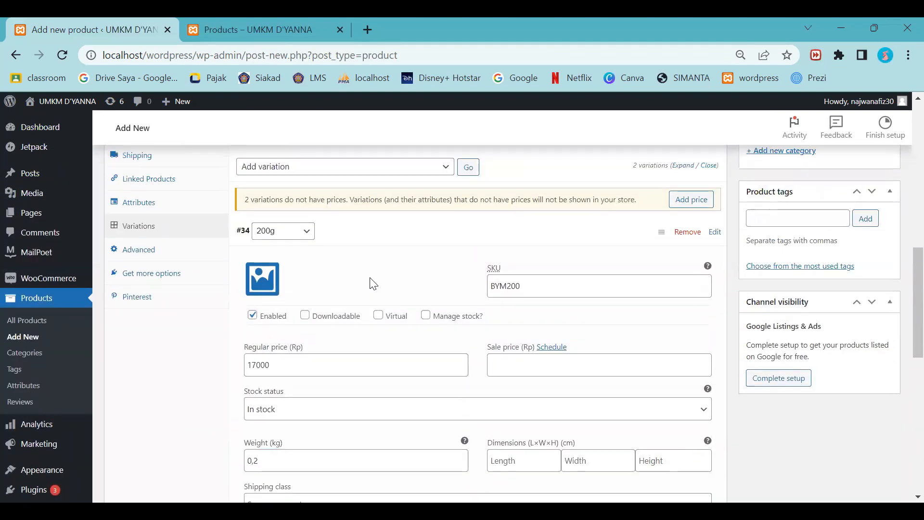
Expand the 500g variation and set its SKU to BYM500
scroll(427, 238, "down", 2)
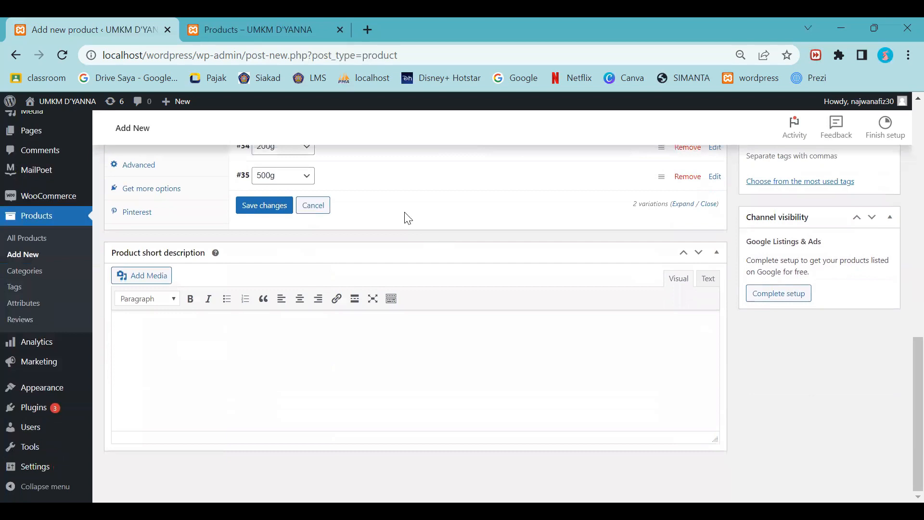
left_click(385, 184)
left_click(532, 224)
type("BYM")
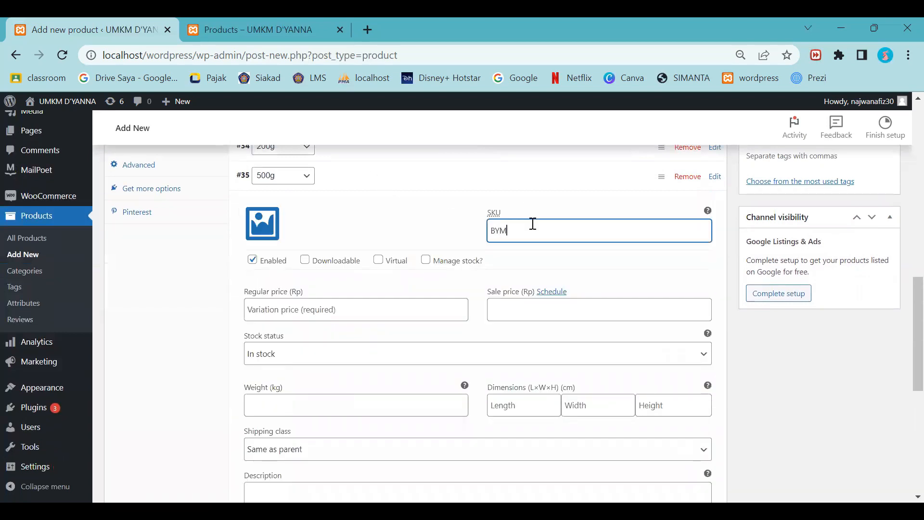
type("500")
scroll(532, 223, "down", 1)
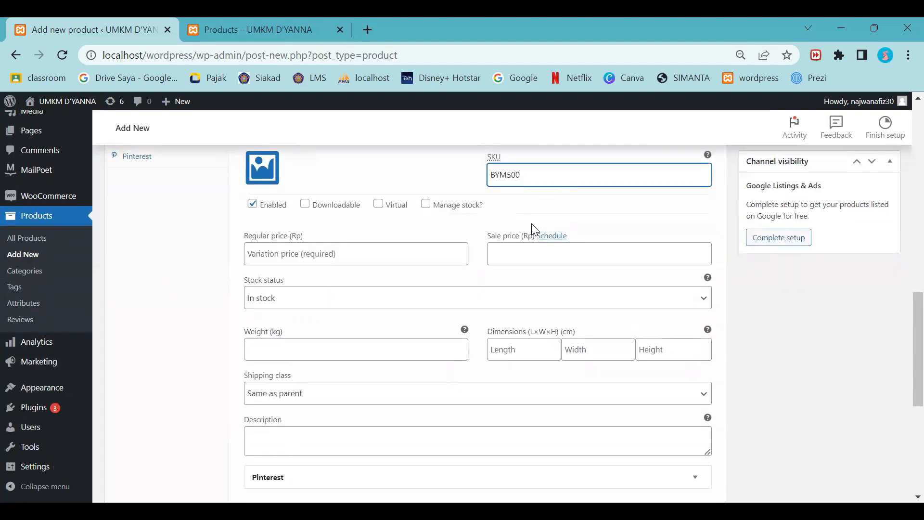
Set the 500g variation's regular price to 33000 and leave the sale price empty
left_click(344, 249)
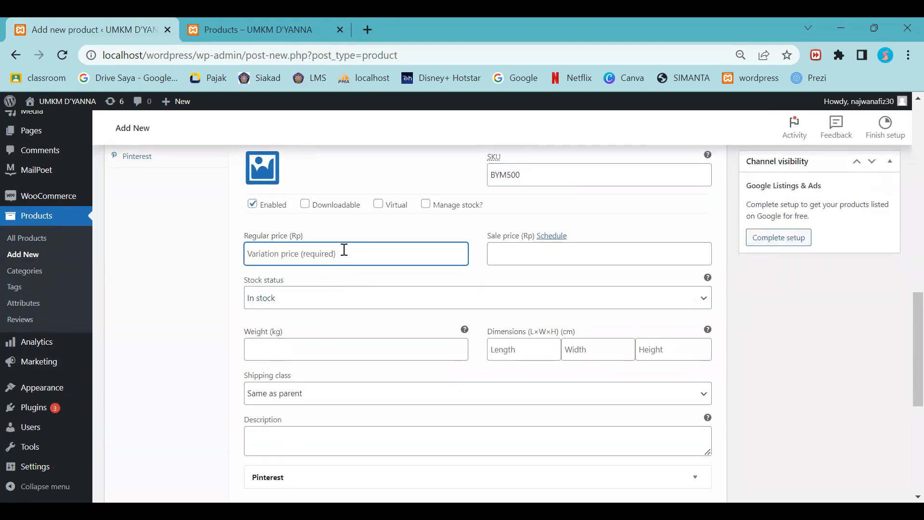
type("33000")
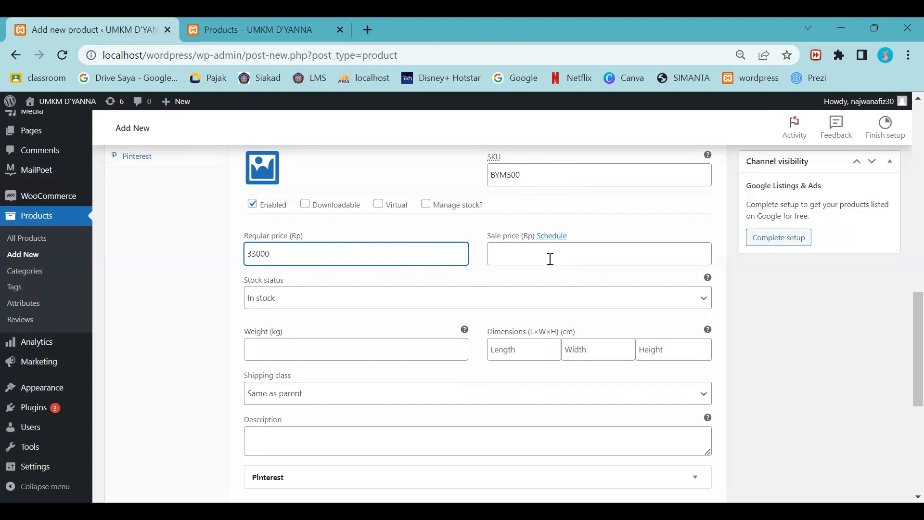
left_click(536, 250)
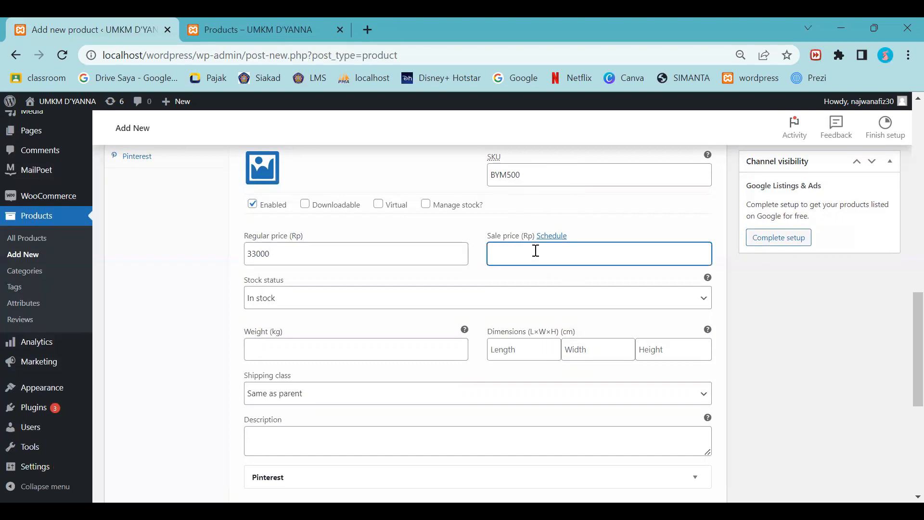
scroll(412, 323, "down", 1)
scroll(412, 323, "up", 1)
Set the weight of the 500g variation to 0,5 kg
left_click(365, 347)
scroll(366, 350, "up", 2)
scroll(368, 353, "down", 1)
scroll(368, 354, "up", 1)
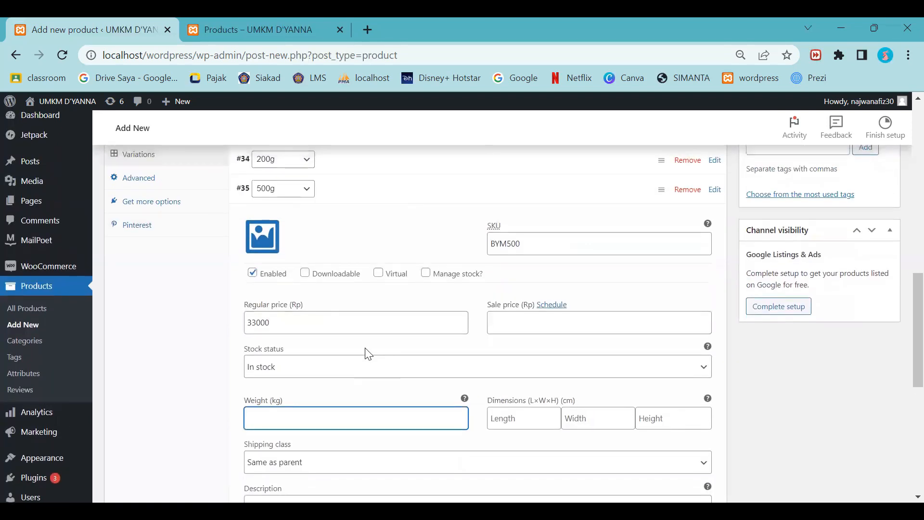
type("0,5")
scroll(368, 353, "down", 4)
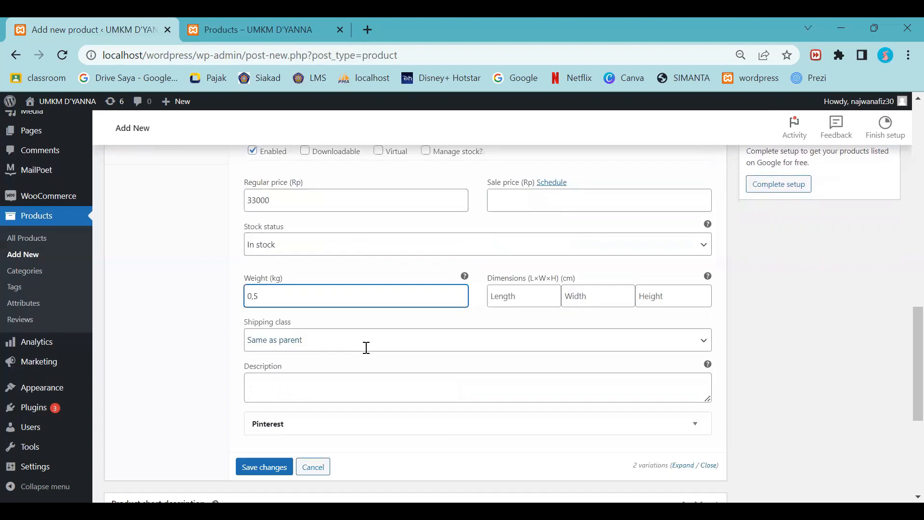
Set the 500g variation's Pinterest condition to New and save the variation changes
left_click(352, 332)
left_click(303, 371)
left_click(309, 392)
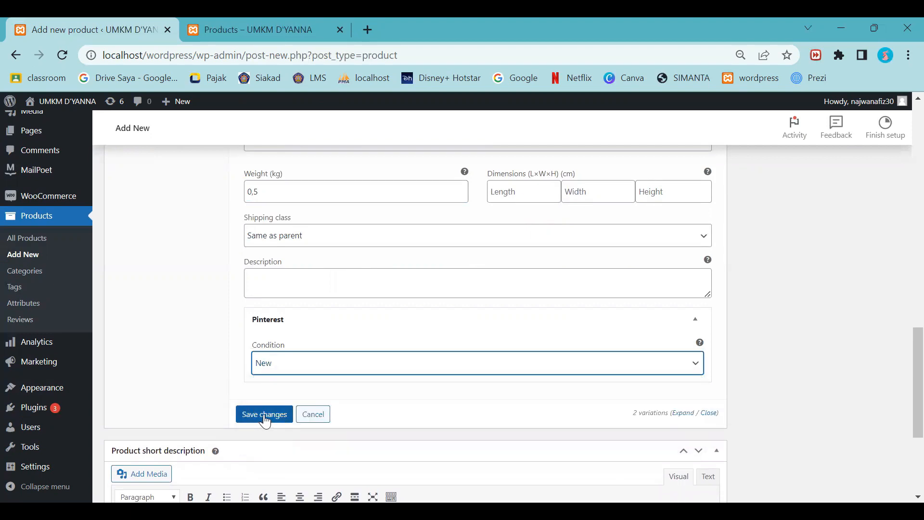
left_click(264, 414)
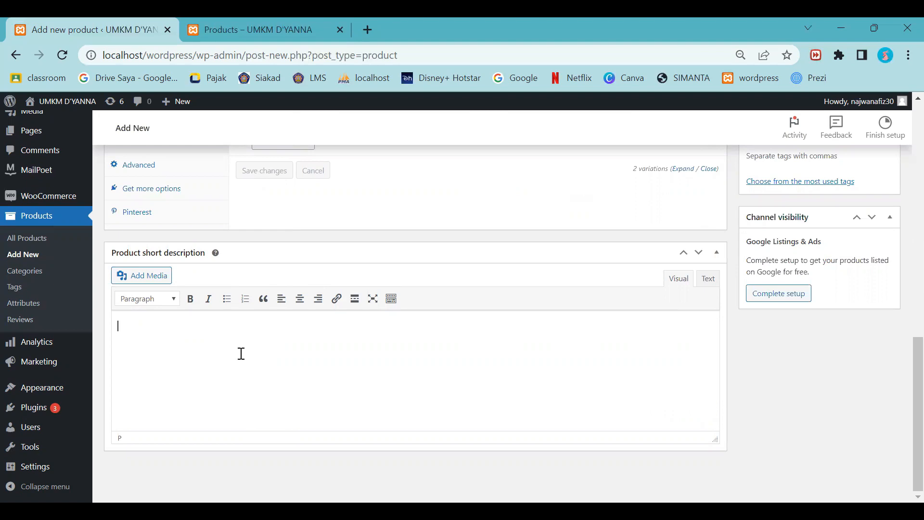
Enter "Kripik Bayam Renyah Gurih" as the product short description
type("Kripik Bayam Reny")
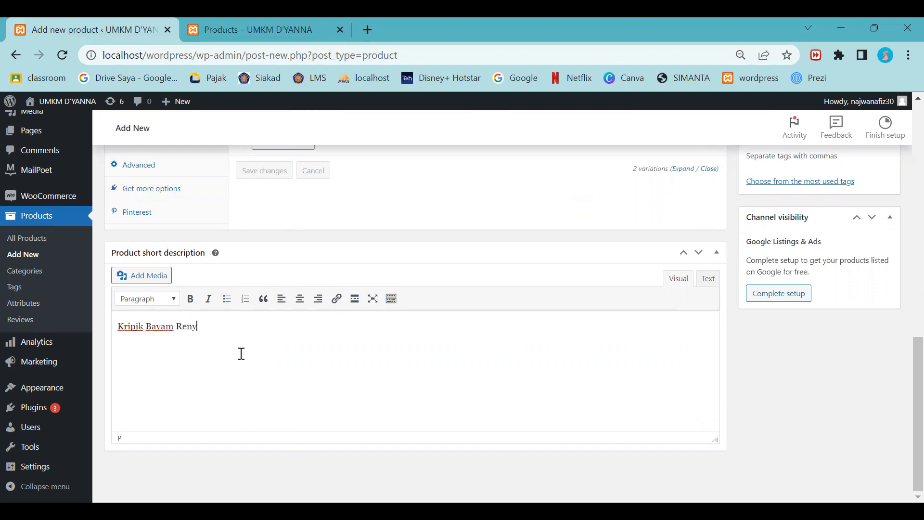
type("ah Gurih")
scroll(633, 278, "up", 3)
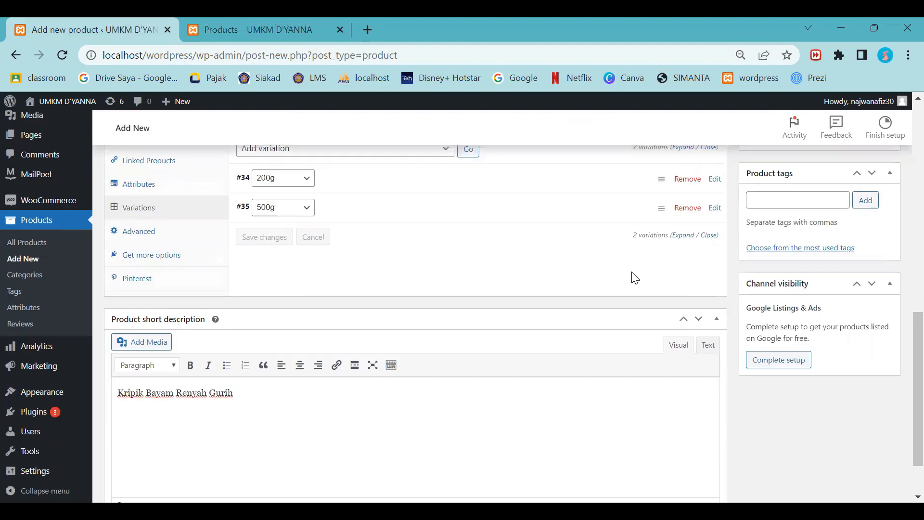
scroll(514, 342, "down", 3)
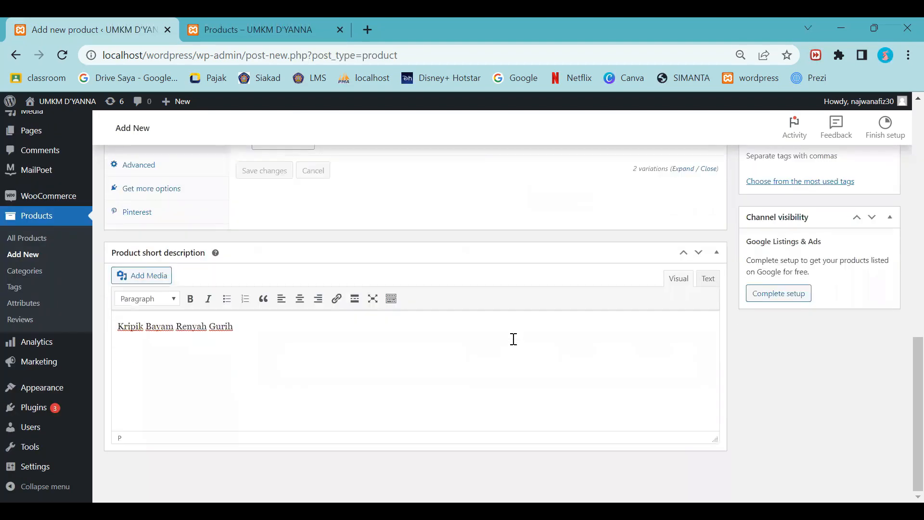
Upload the WhatsApp Image 2023-04-01 at 9.39.25 PM photo from Downloads and set it as the product image
scroll(513, 339, "up", 15)
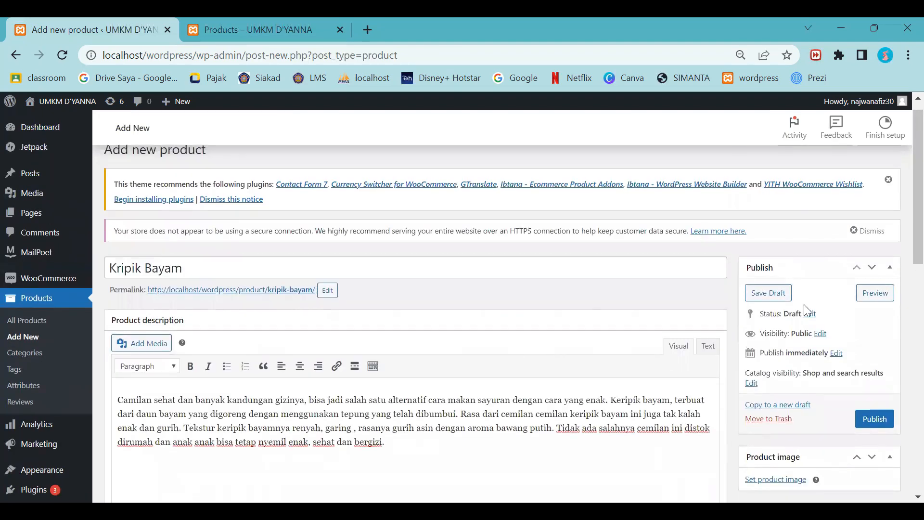
scroll(803, 304, "down", 3)
scroll(804, 305, "up", 1)
scroll(803, 304, "down", 2)
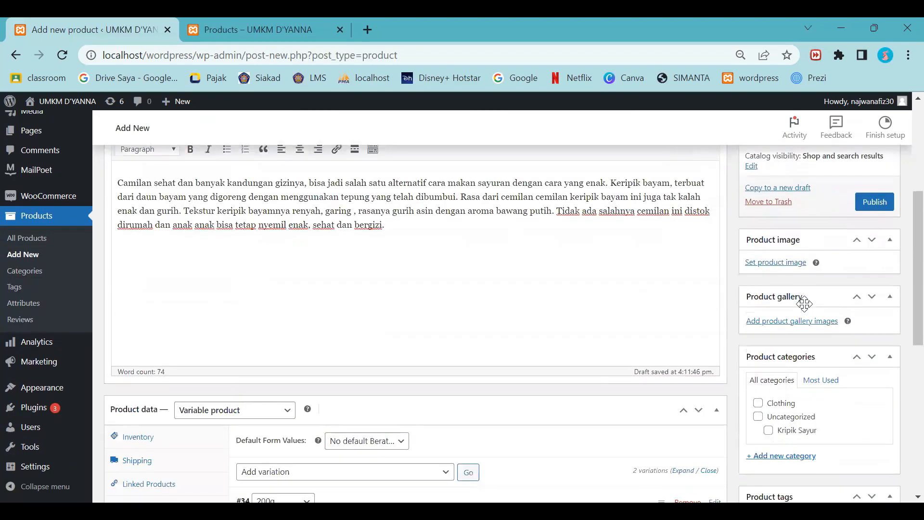
scroll(804, 305, "up", 1)
scroll(804, 308, "up", 3)
scroll(804, 303, "down", 2)
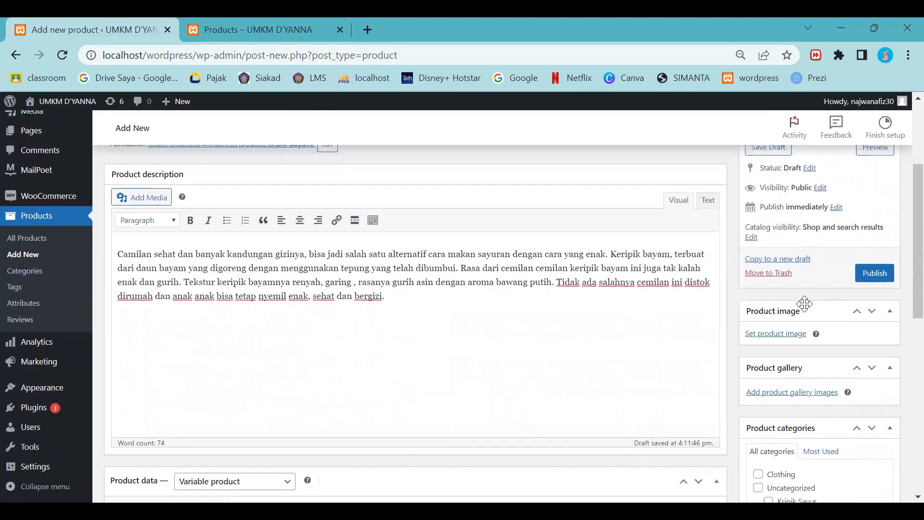
left_click(788, 338)
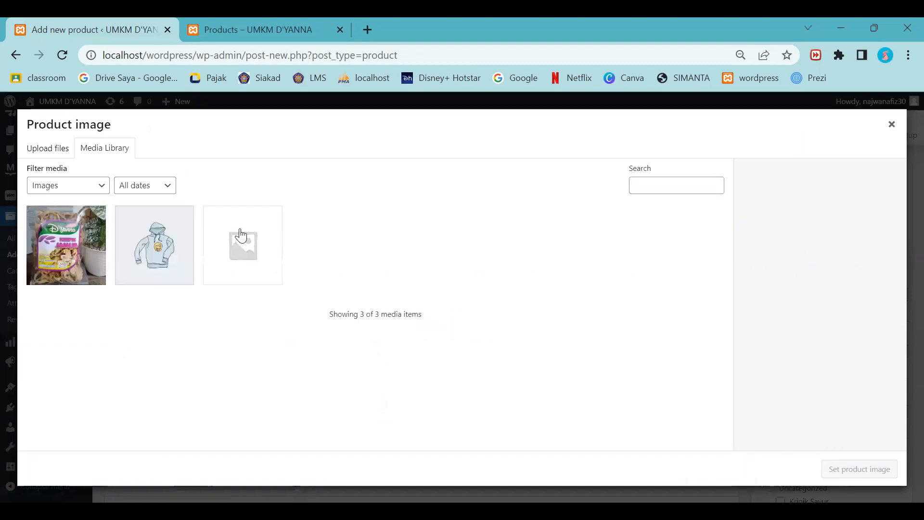
left_click(462, 310)
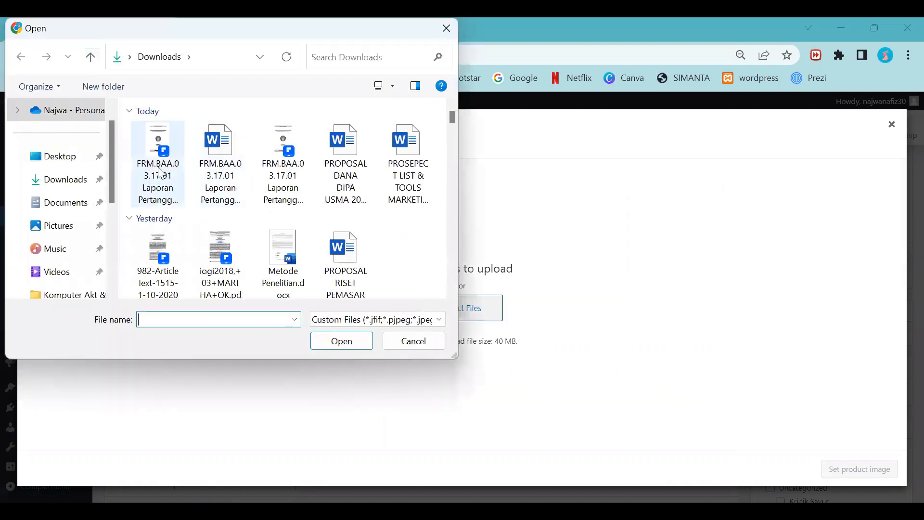
left_click(165, 136)
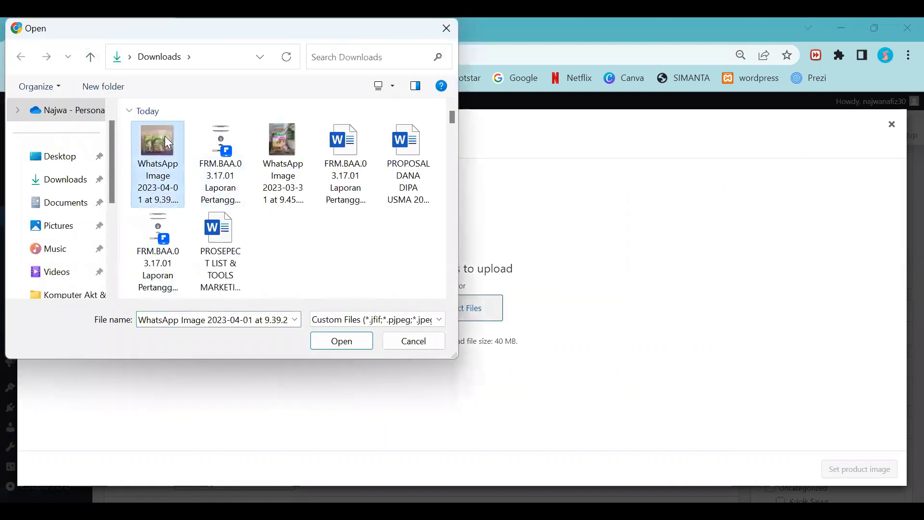
double_click(165, 136)
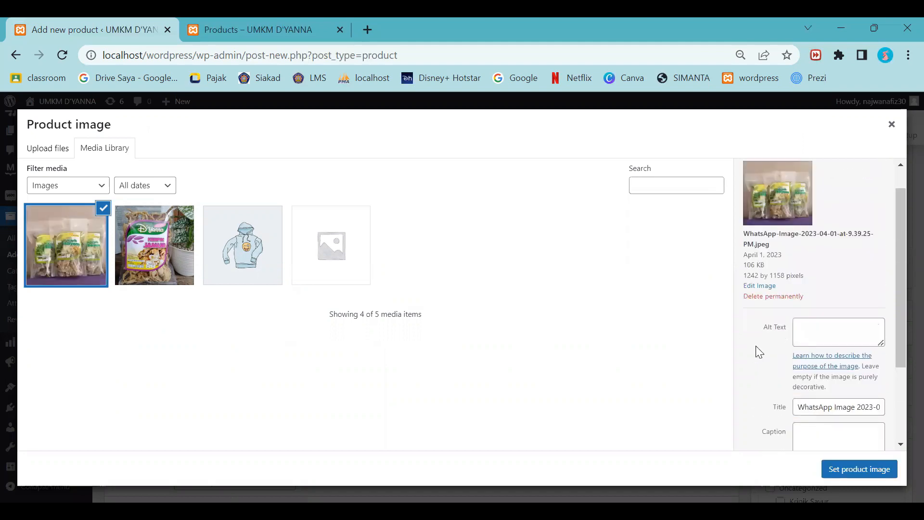
scroll(756, 346, "down", 3)
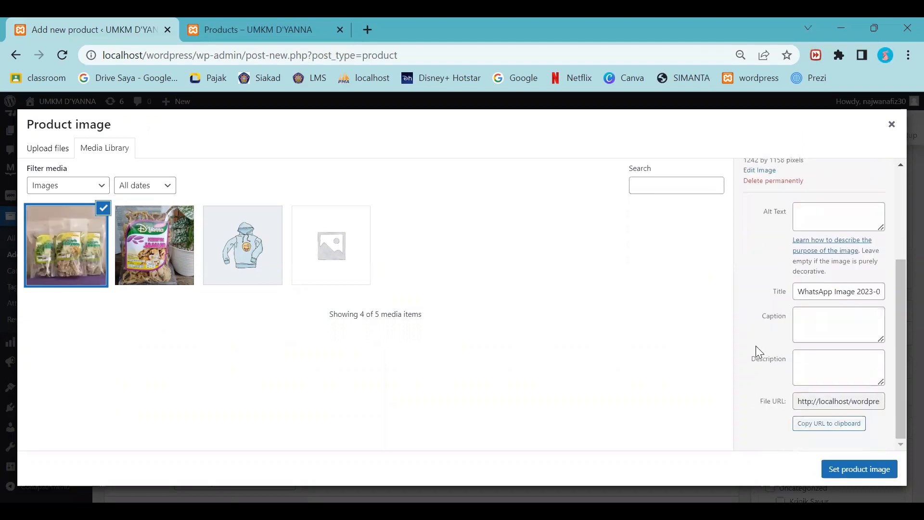
left_click(860, 470)
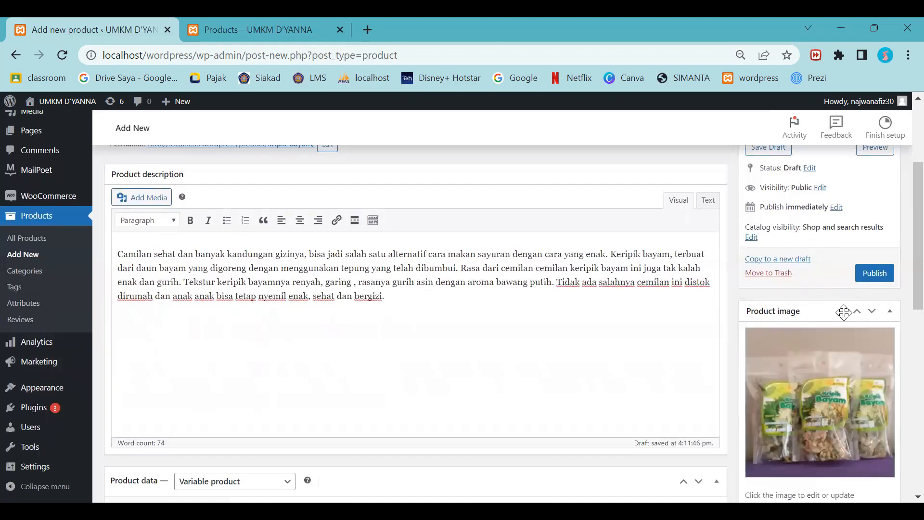
Assign the product to the Kripik Sayur category
scroll(844, 312, "down", 5)
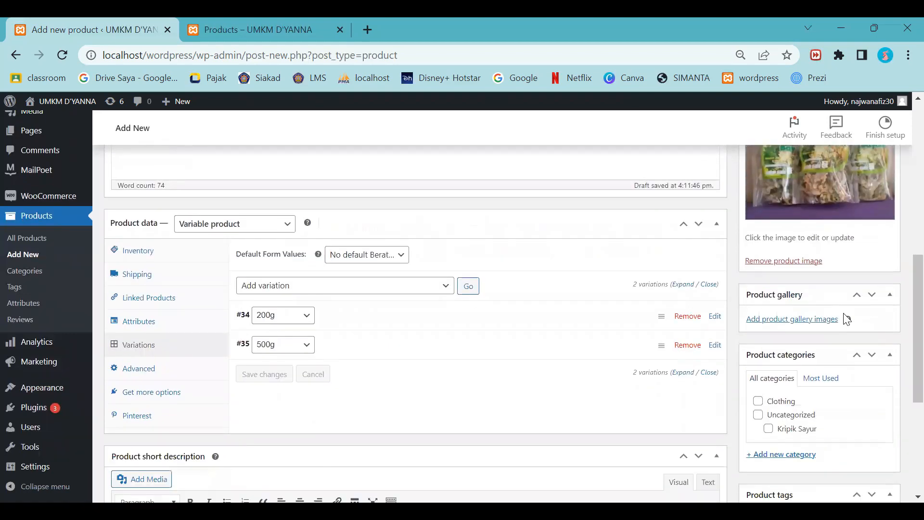
scroll(845, 318, "up", 1)
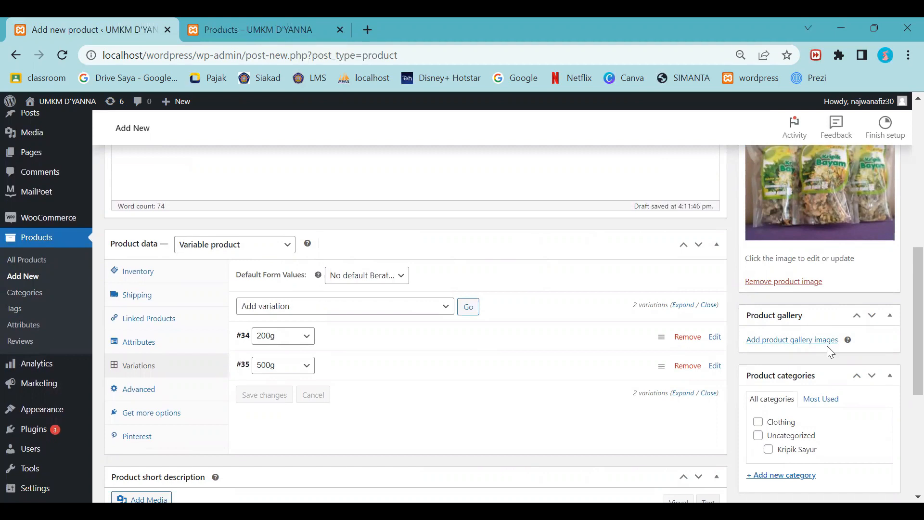
scroll(824, 327, "down", 1)
scroll(841, 321, "down", 1)
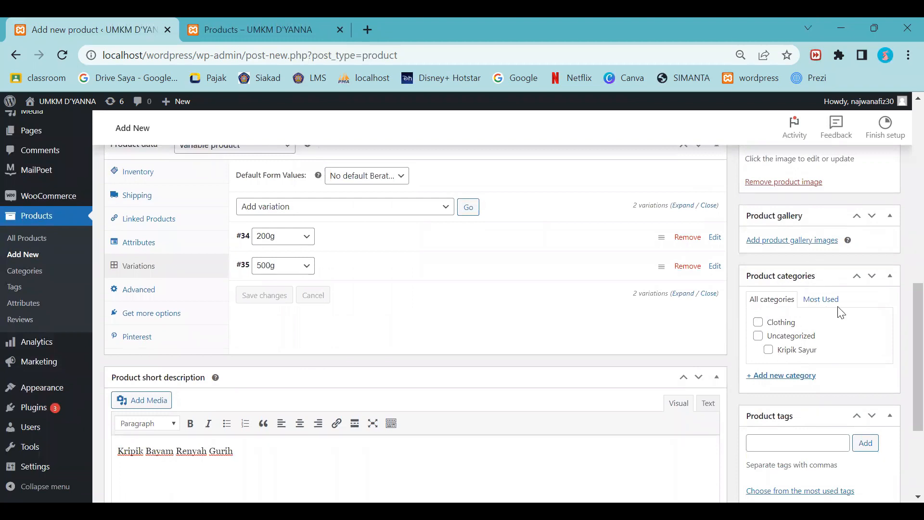
scroll(841, 313, "down", 1)
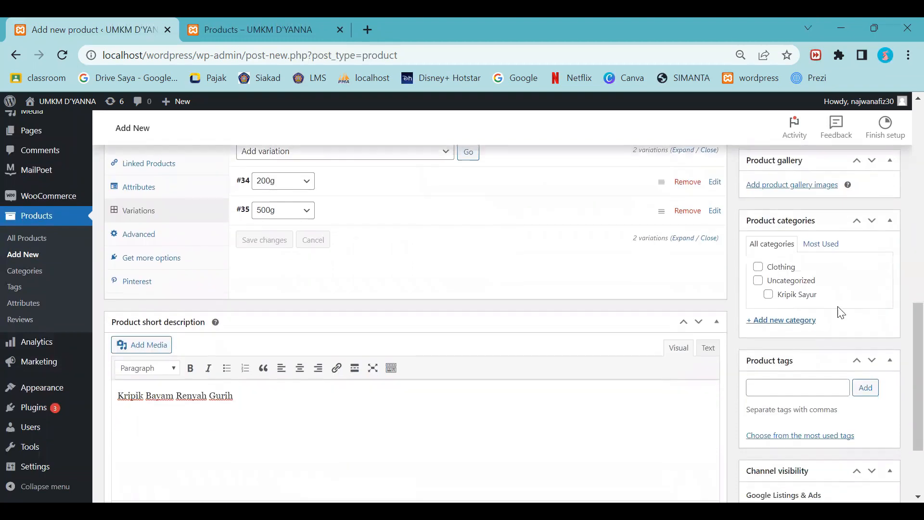
left_click(809, 294)
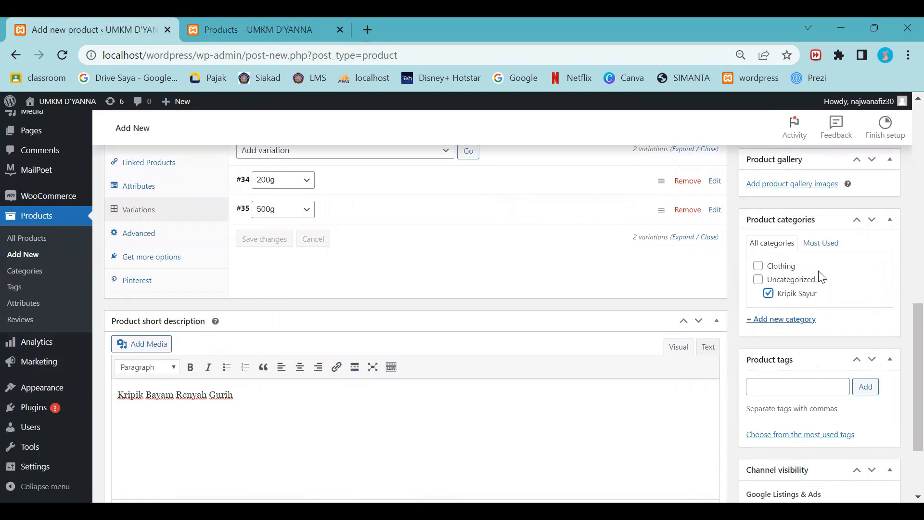
Add the product tags #kripikbayamgurih and #kripikbayamrenyah
scroll(821, 277, "down", 2)
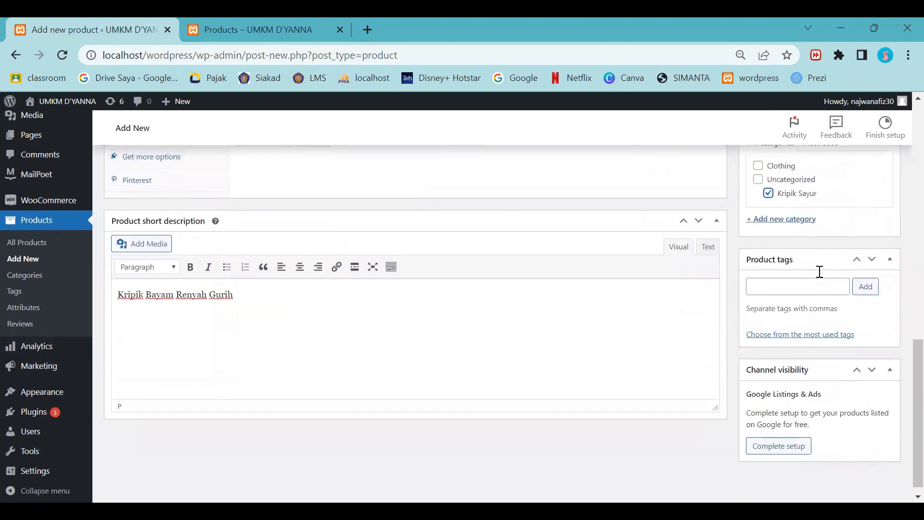
left_click(836, 273)
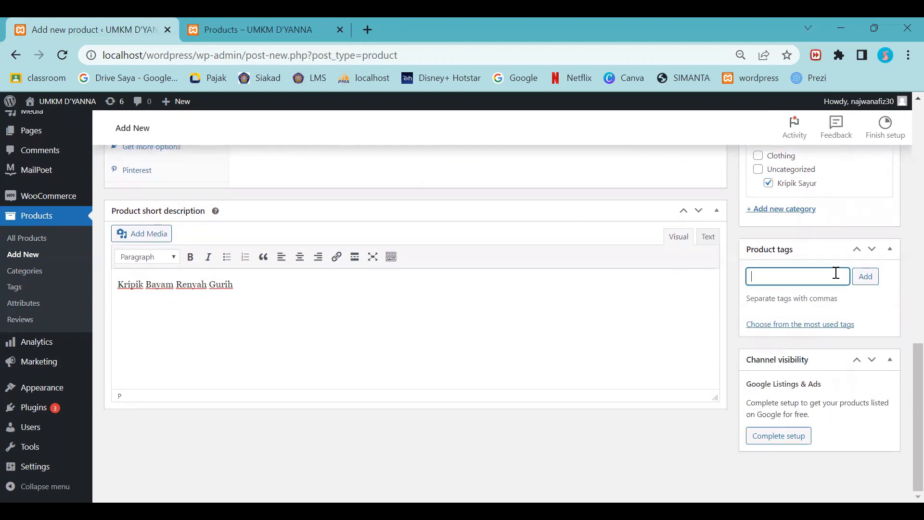
type("#kripikbayamgurih")
left_click(865, 278)
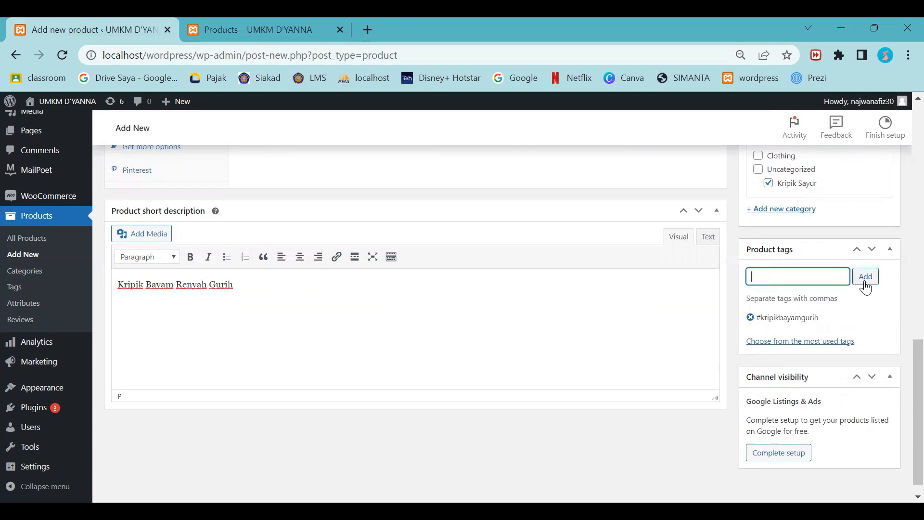
type("#kripikbayamrenyah")
left_click(858, 282)
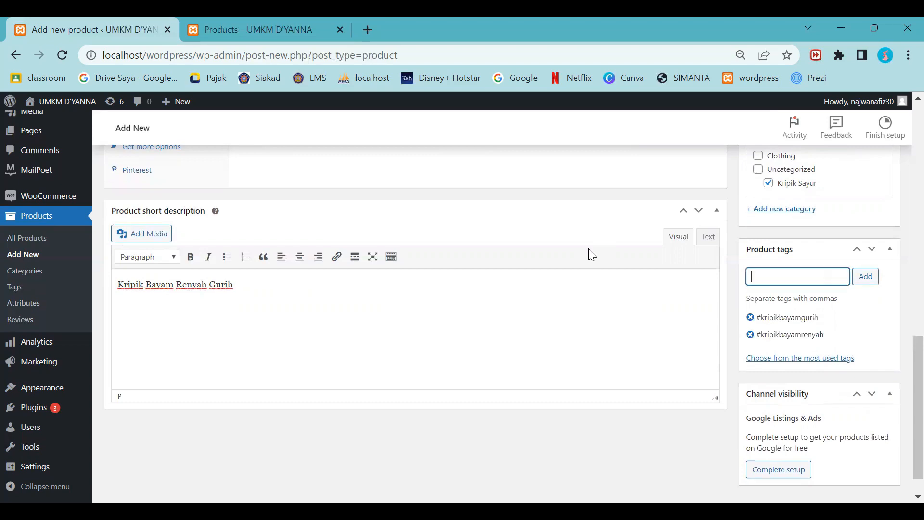
Look through the product form, including the recommended extensions and the Pinterest settings
scroll(588, 254, "up", 5)
scroll(588, 254, "down", 1)
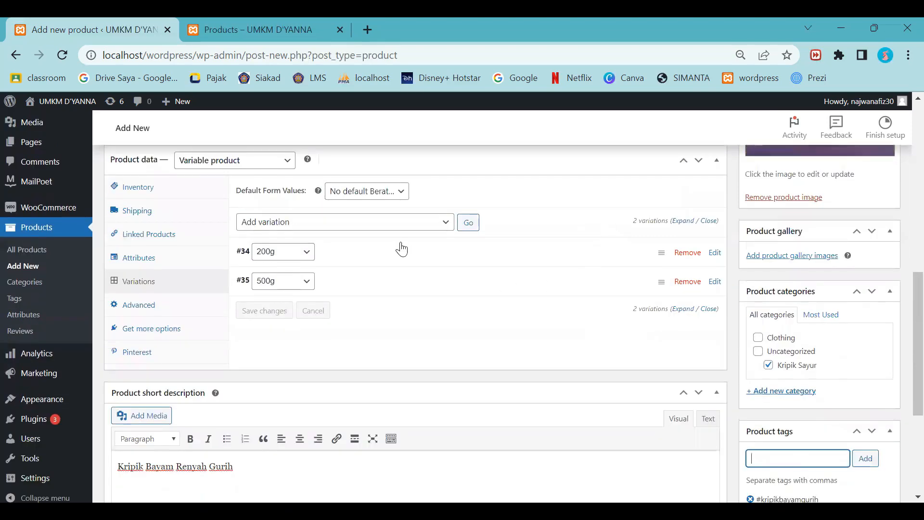
scroll(404, 249, "up", 10)
scroll(404, 249, "down", 9)
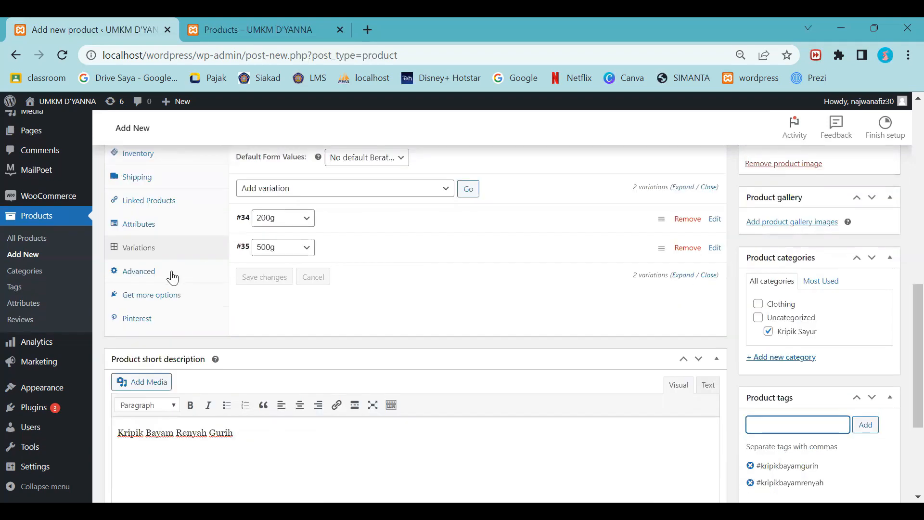
left_click(190, 301)
scroll(191, 302, "up", 1)
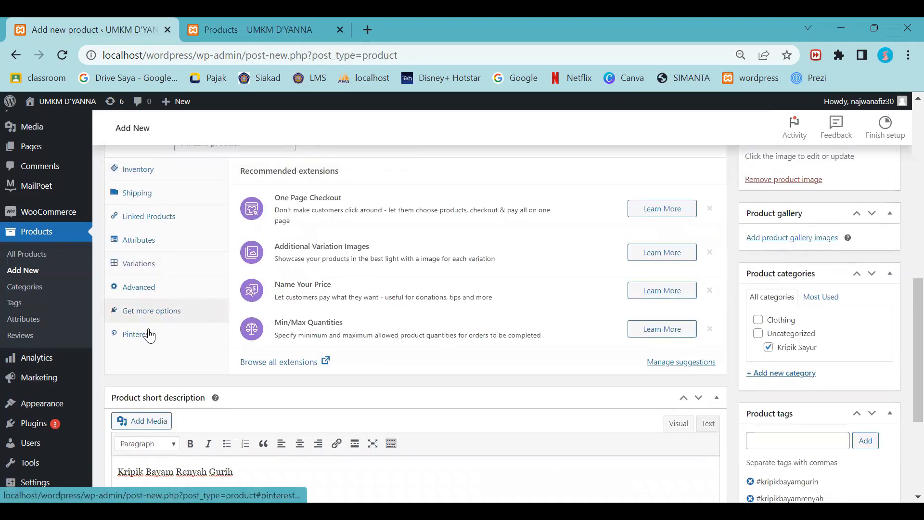
left_click(147, 334)
Enter "Hubungi Kami Untuk Ketersediaan Stock!" as the purchase note in the product's advanced settings
left_click(157, 292)
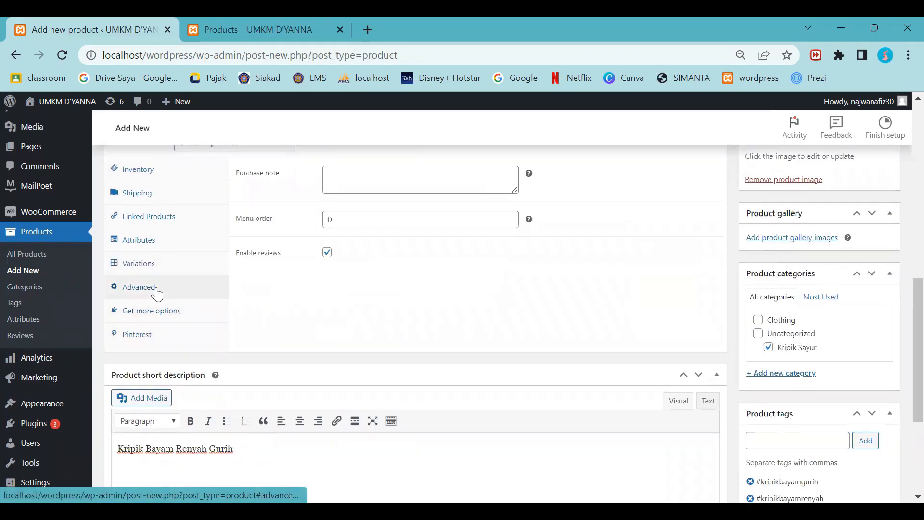
scroll(157, 292, "up", 1)
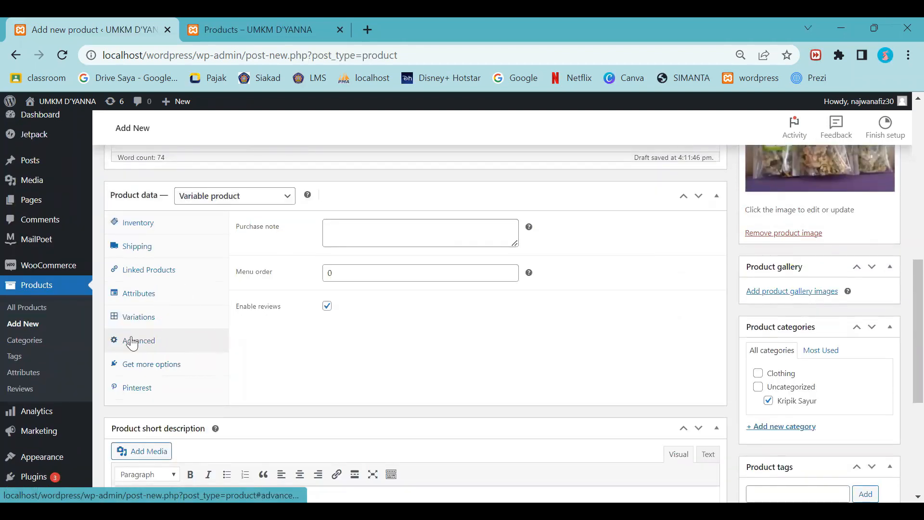
left_click(405, 234)
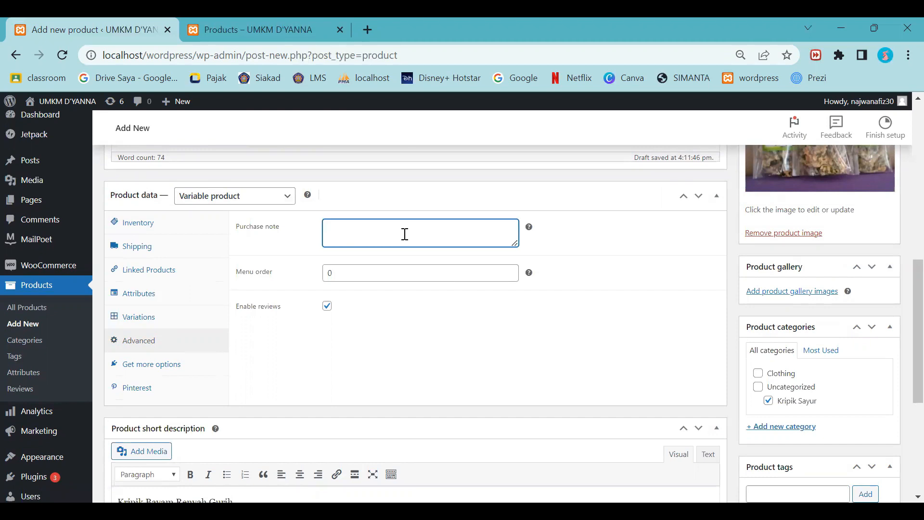
type("Hubungi Kam")
type("i un")
type("Untuk ")
type("Ketersediaan S")
type("tock!")
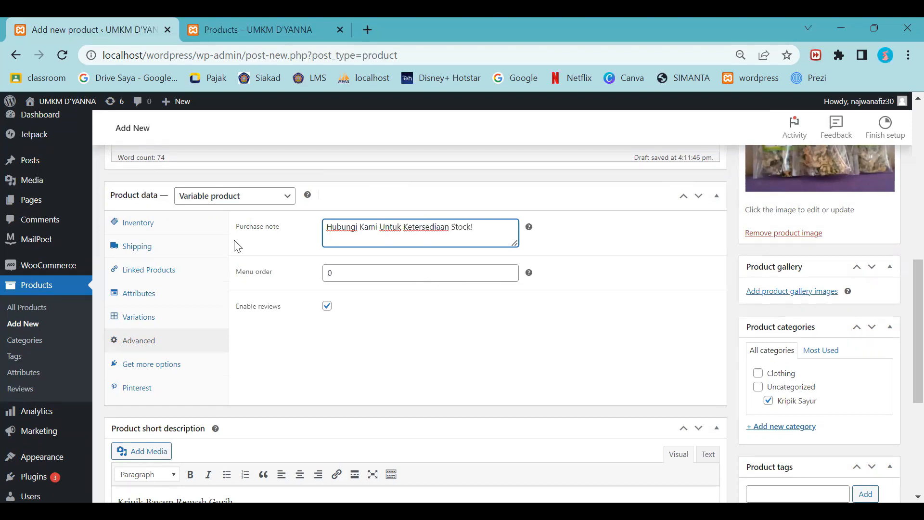
Review the product's attributes, variations, advanced settings, descriptions, category and tags before publishing
left_click(174, 280)
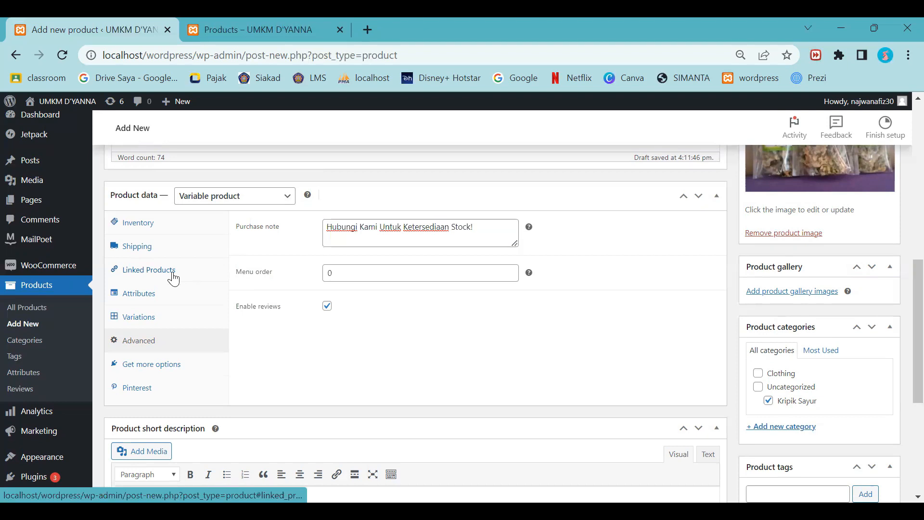
left_click(139, 291)
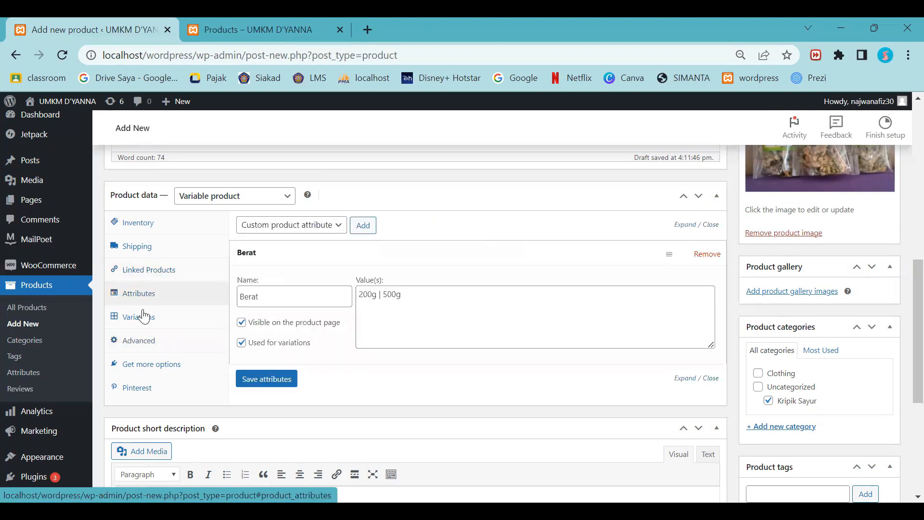
left_click(143, 317)
left_click(161, 337)
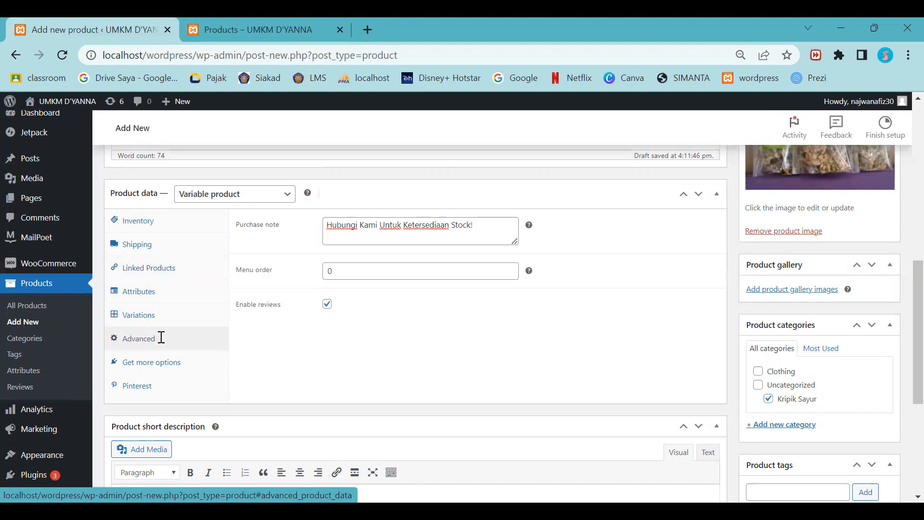
scroll(648, 319, "down", 5)
scroll(701, 330, "up", 6)
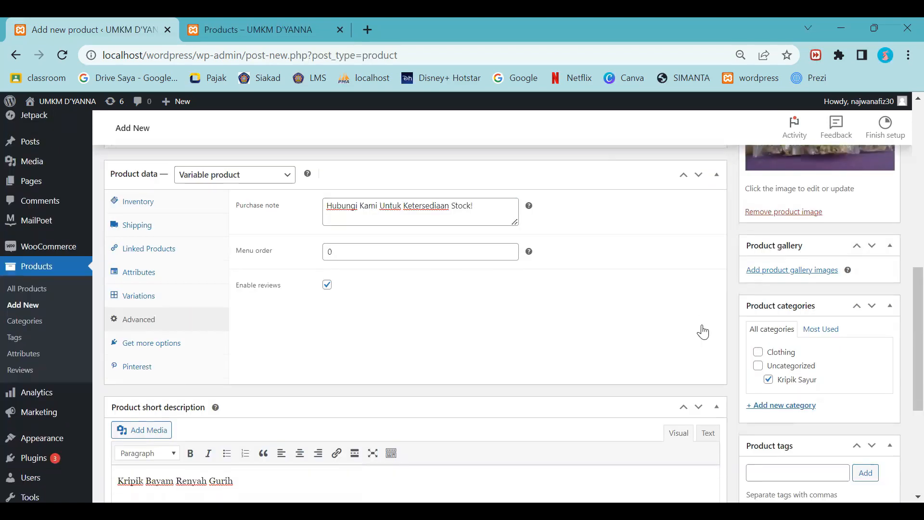
scroll(701, 324, "up", 5)
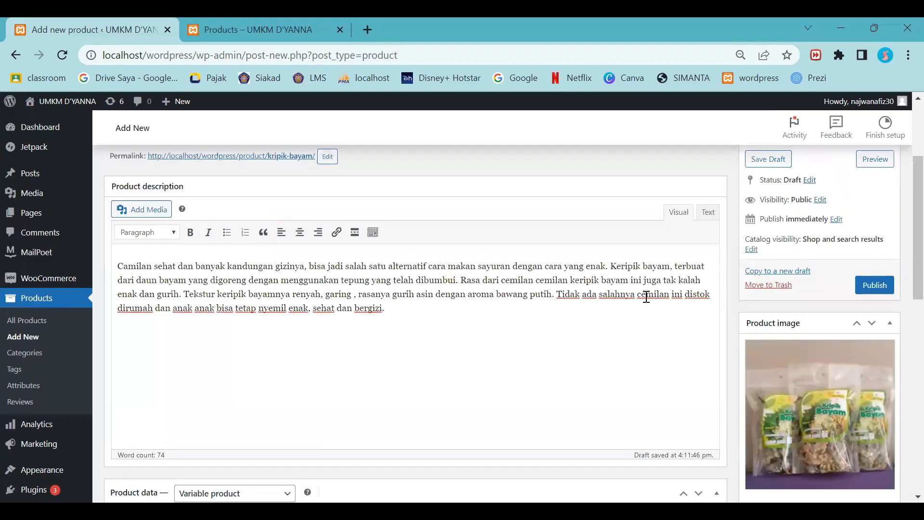
scroll(648, 295, "down", 3)
scroll(647, 302, "down", 5)
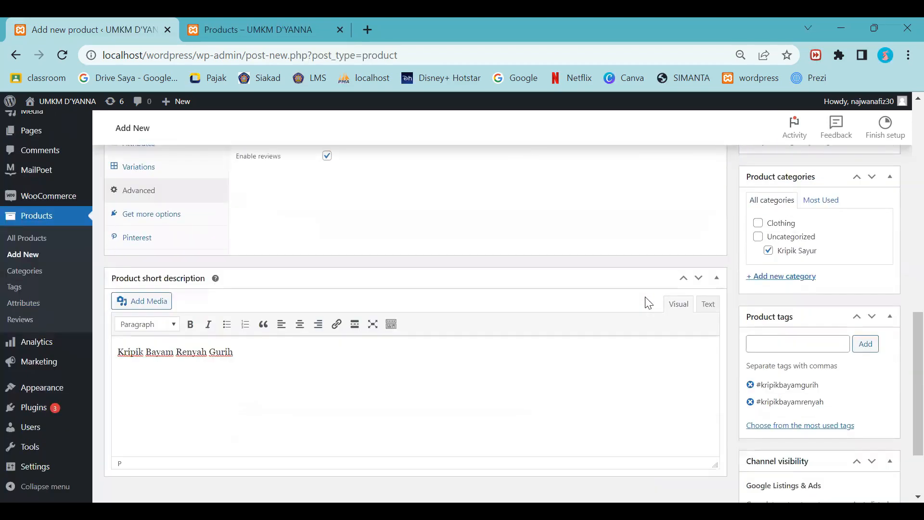
scroll(648, 303, "down", 2)
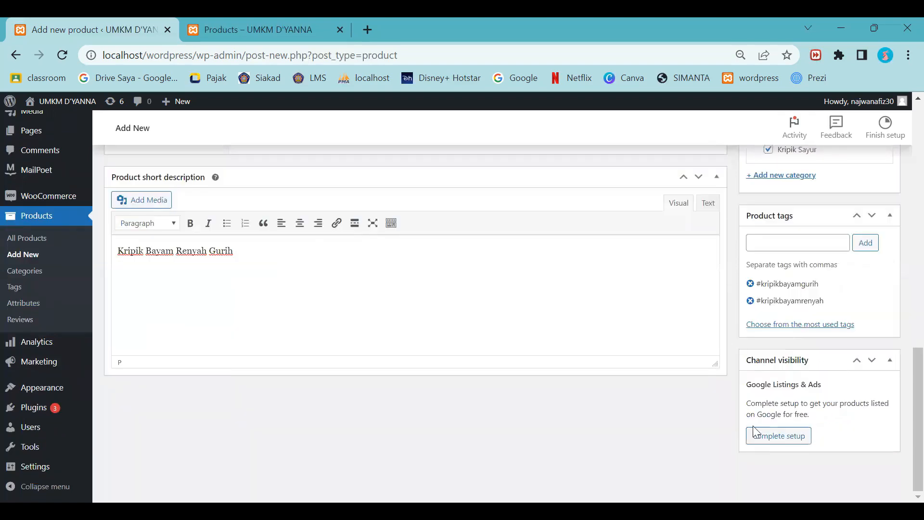
Publish the Kripik Bayam product
scroll(796, 324, "up", 15)
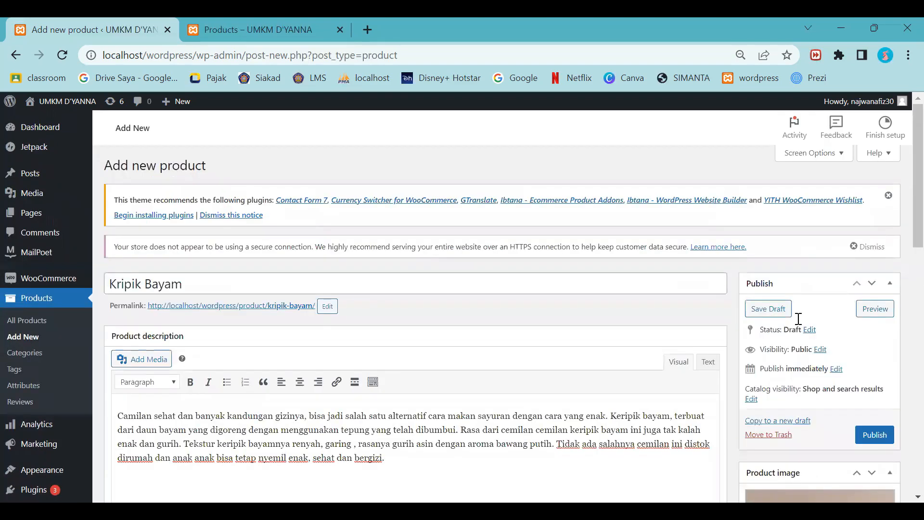
scroll(798, 324, "down", 1)
left_click(888, 385)
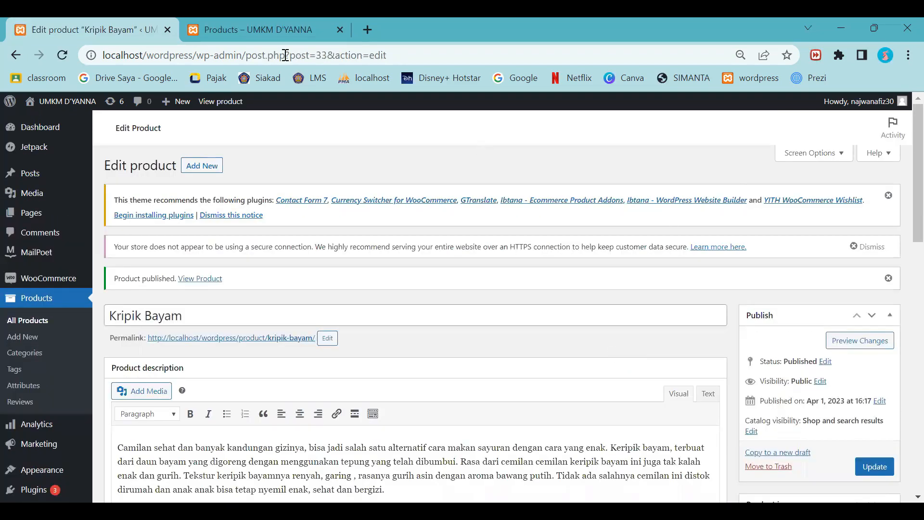
Reload the shop page and check that the Kripik Bayam product is listed with its image and price range
left_click(279, 24)
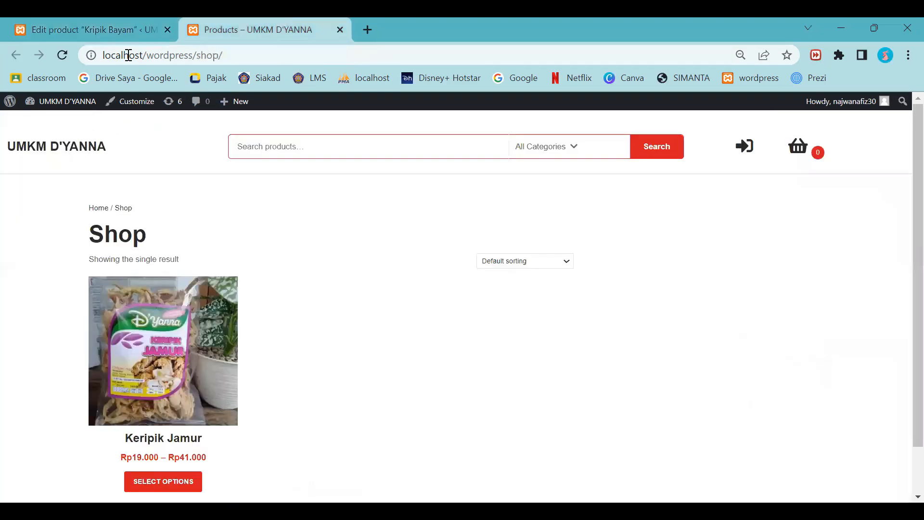
left_click(61, 55)
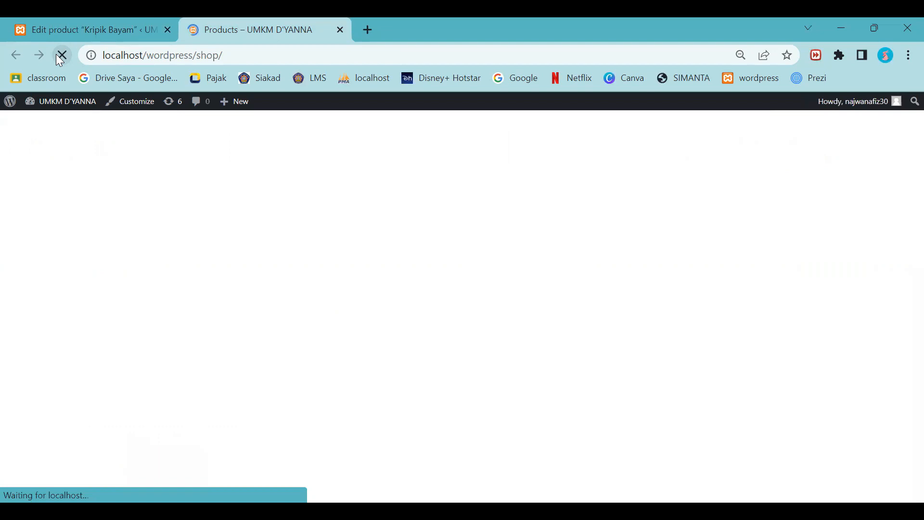
scroll(430, 355, "down", 1)
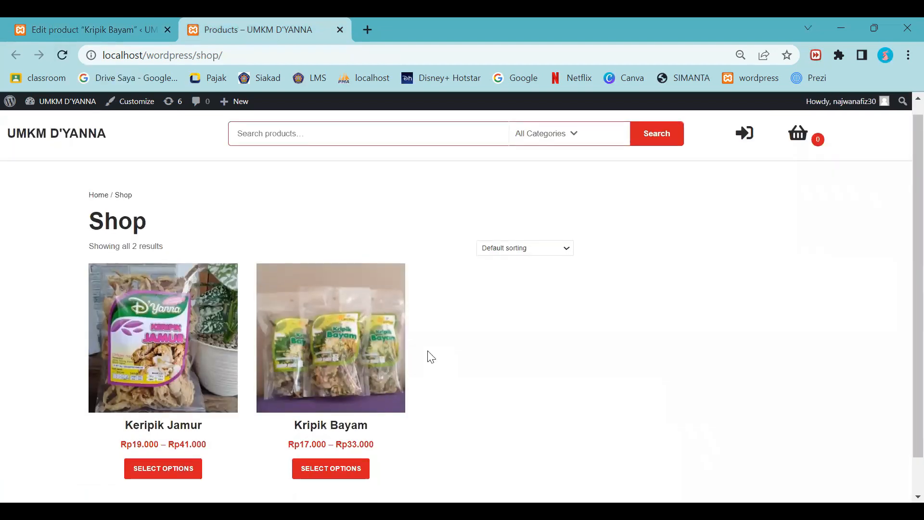
scroll(403, 313, "up", 1)
scroll(403, 314, "down", 1)
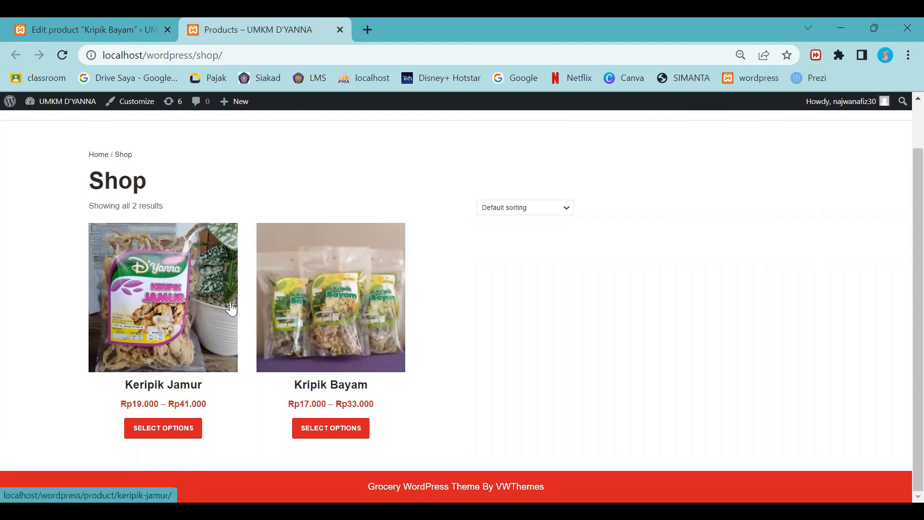
Return to the Kripik Bayam edit page and review its description, product data, short description, category and tags
left_click(59, 19)
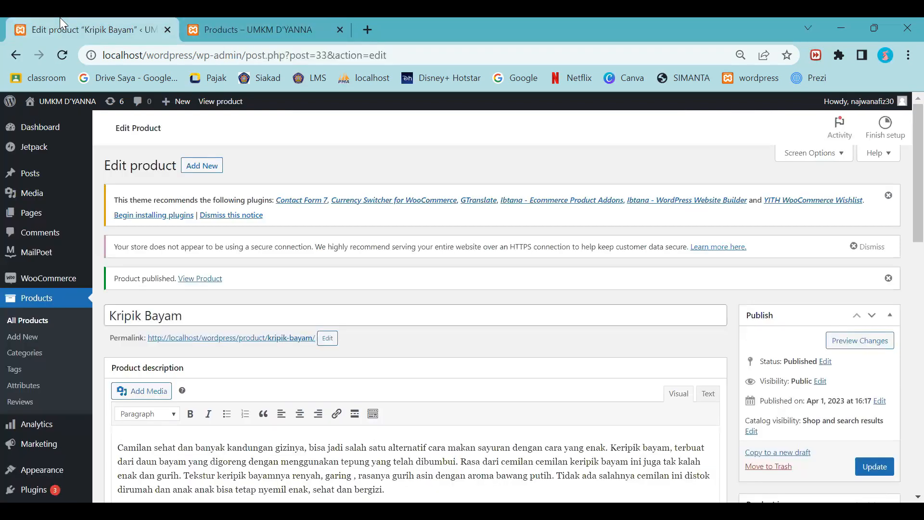
scroll(303, 223, "down", 15)
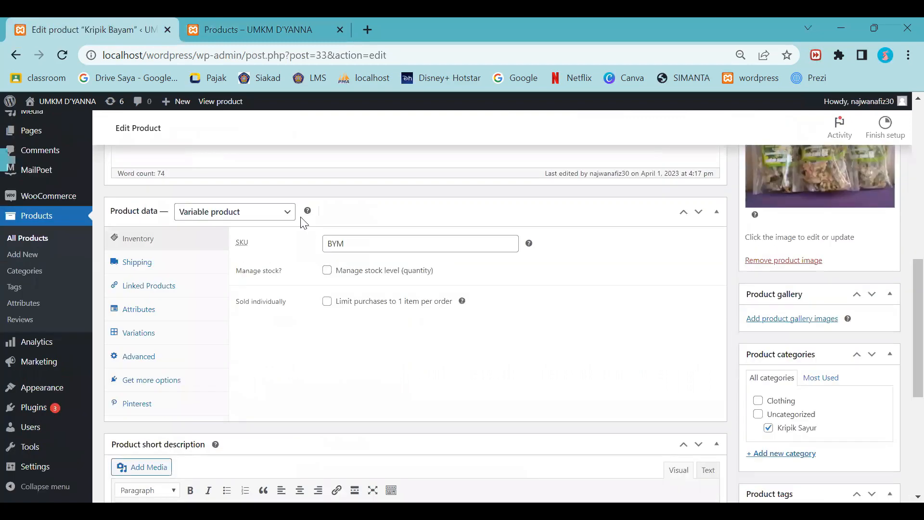
scroll(303, 223, "up", 6)
scroll(303, 222, "up", 5)
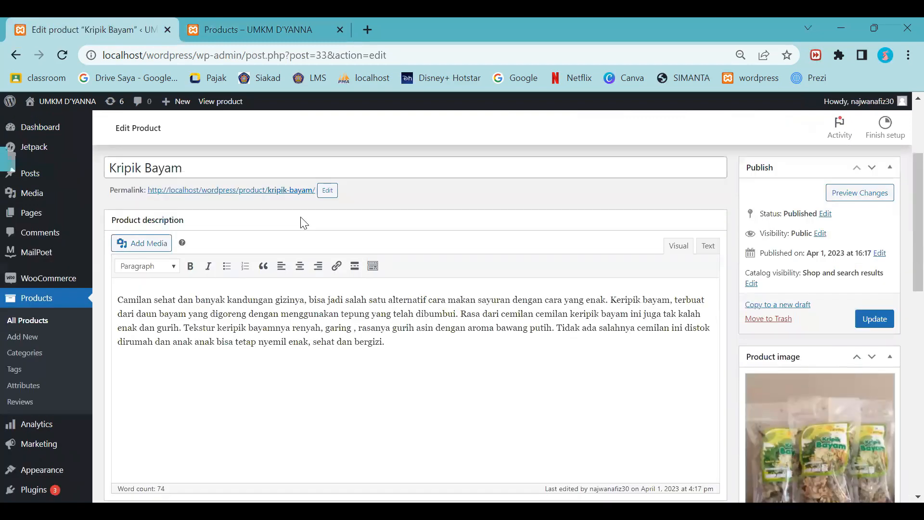
scroll(302, 219, "up", 3)
scroll(301, 217, "down", 10)
scroll(302, 217, "down", 4)
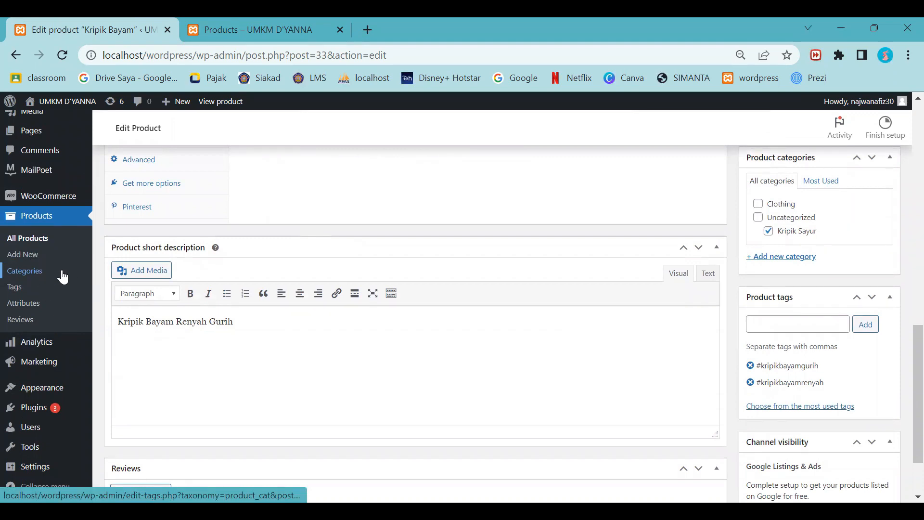
Open the product categories and examine the name and slug fields alongside the Kripik Sayur category's entry
left_click(38, 281)
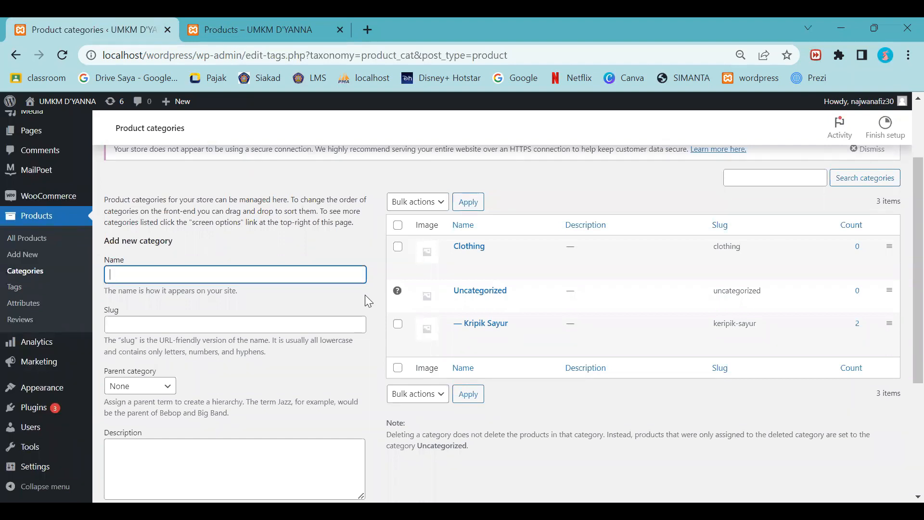
scroll(365, 294, "up", 2)
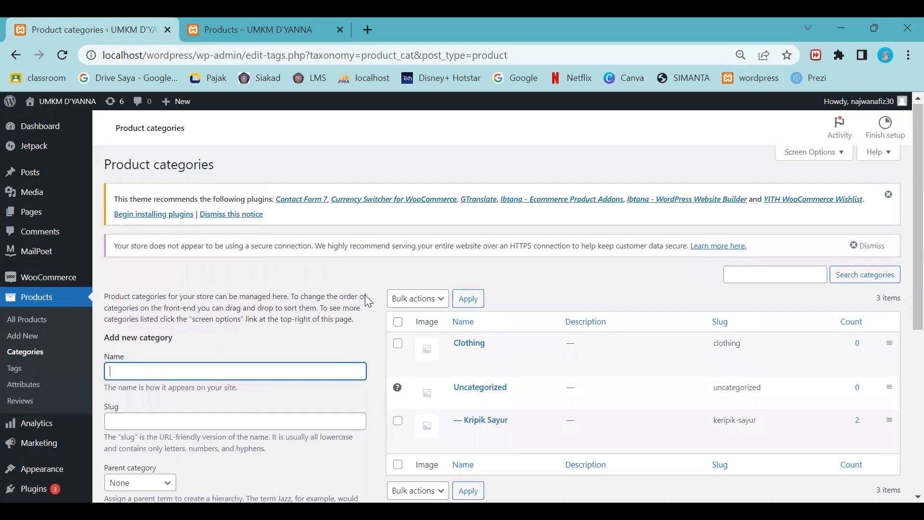
scroll(366, 296, "down", 4)
scroll(365, 296, "up", 2)
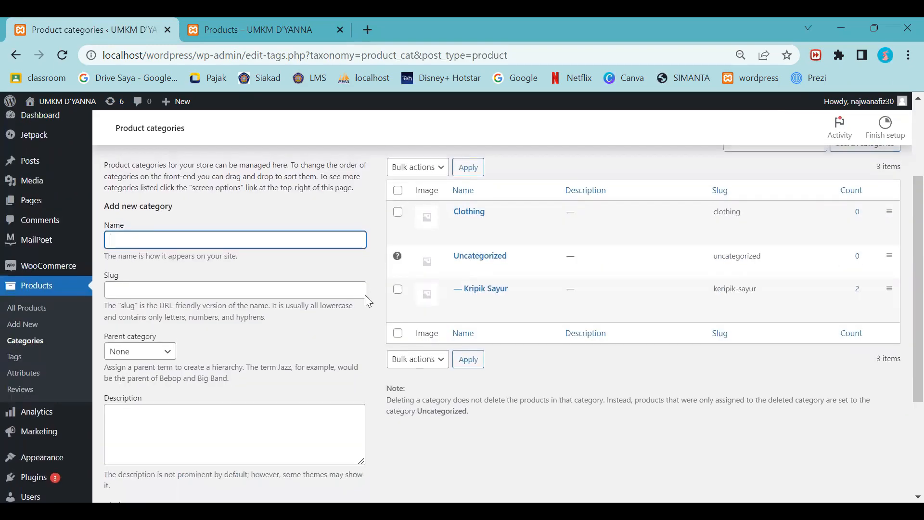
scroll(365, 296, "up", 2)
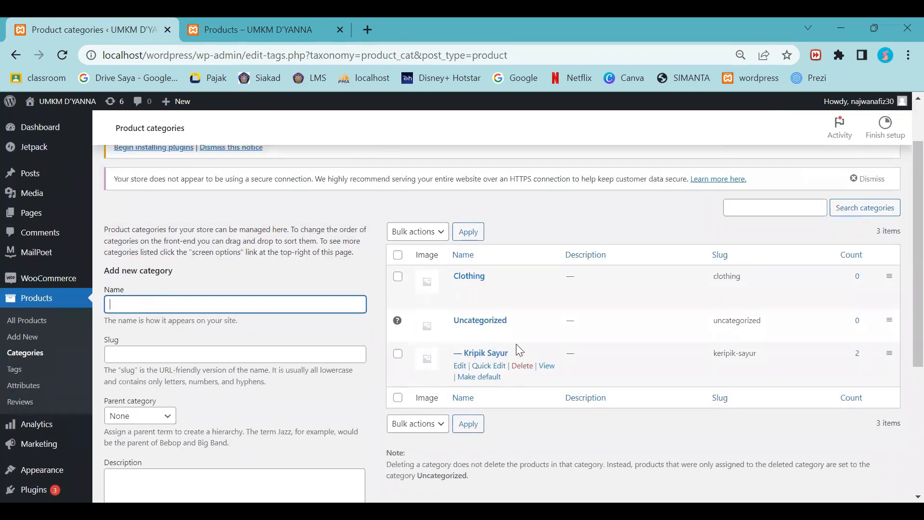
scroll(217, 294, "down", 2)
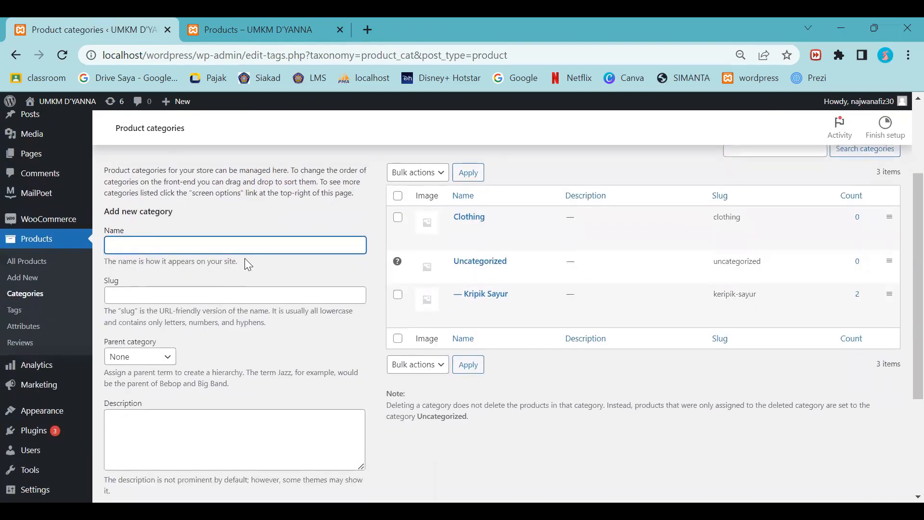
scroll(245, 263, "up", 1)
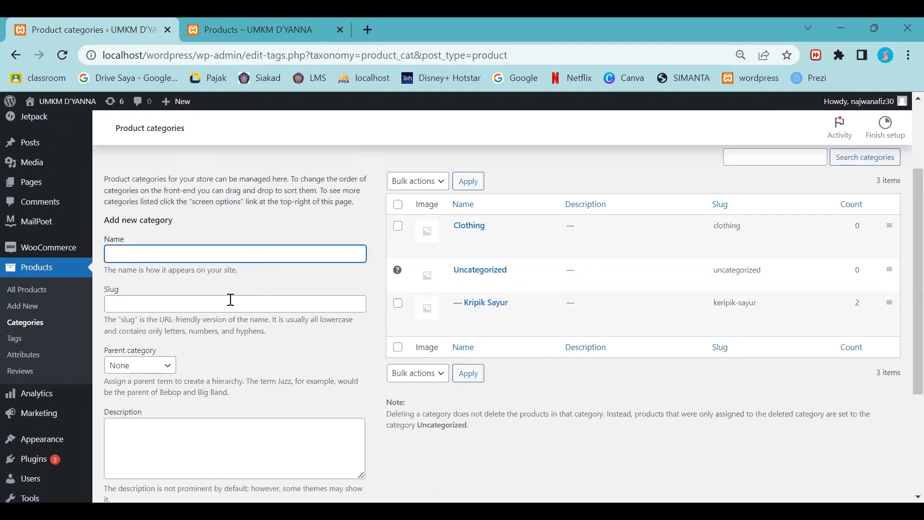
scroll(230, 299, "down", 1)
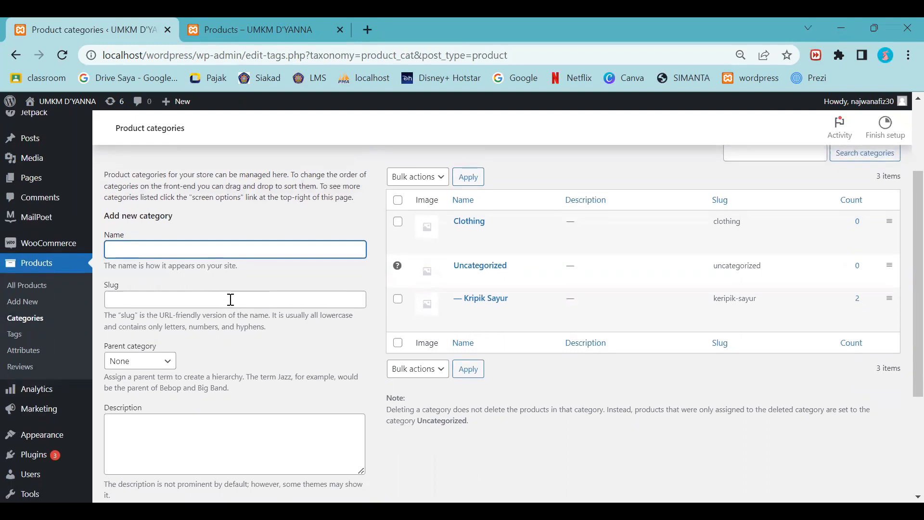
left_click(224, 301)
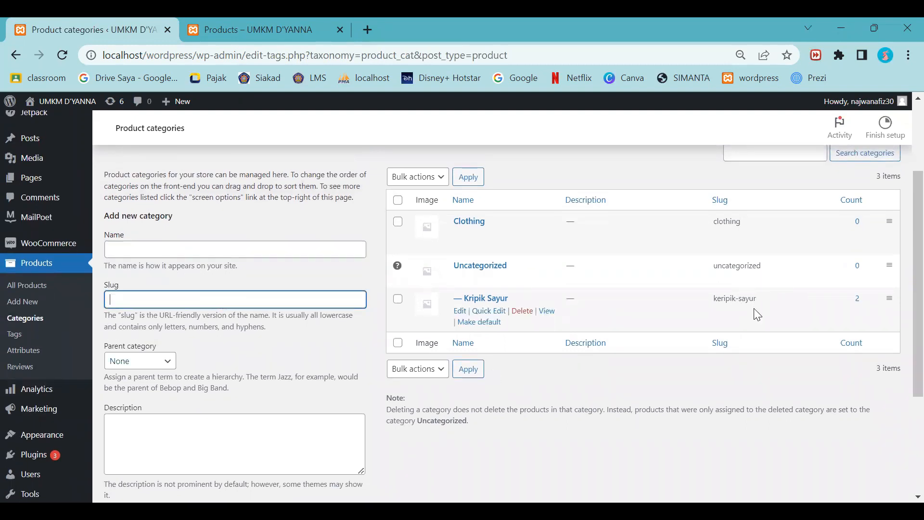
left_click_drag(767, 299, 728, 298)
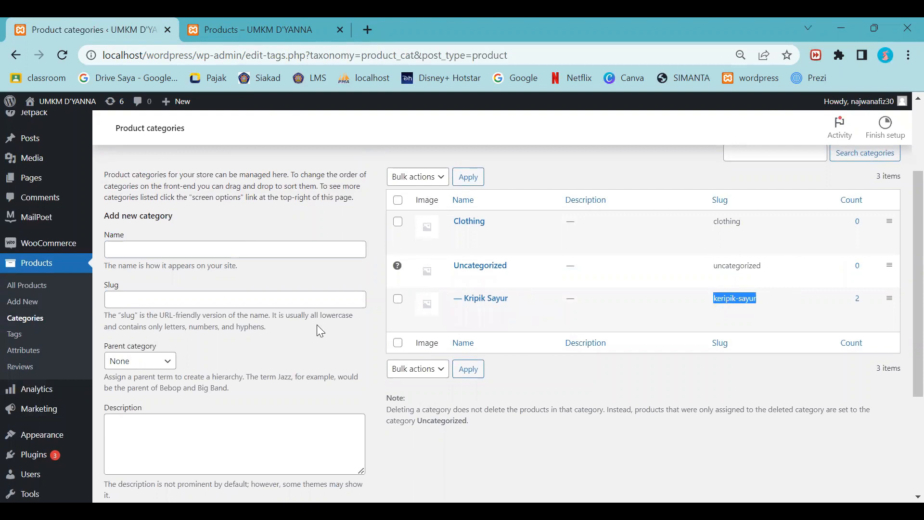
Examine the new-category form's parent category, description, display type and thumbnail options
scroll(317, 324, "down", 1)
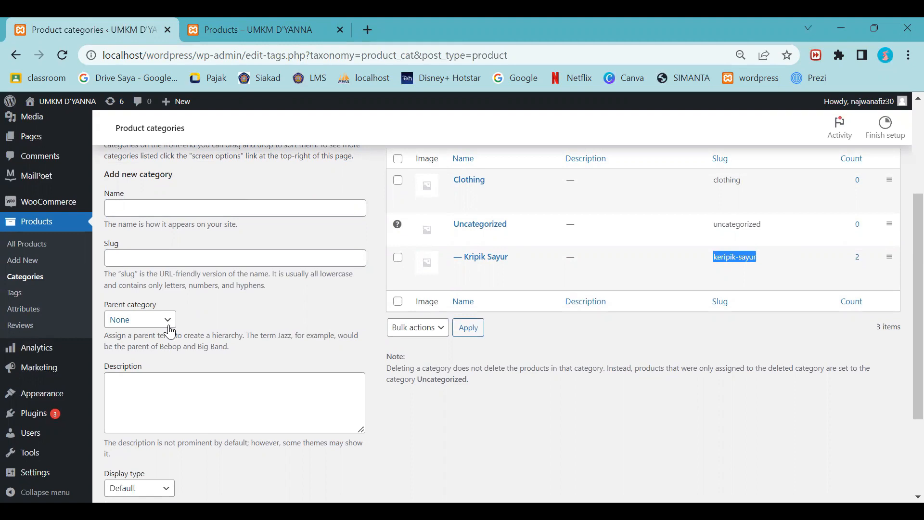
scroll(169, 331, "down", 2)
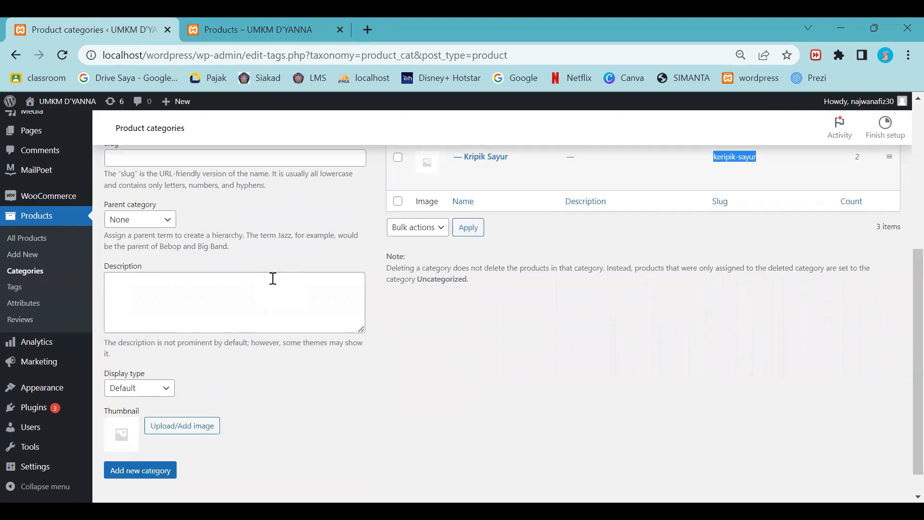
scroll(272, 277, "down", 1)
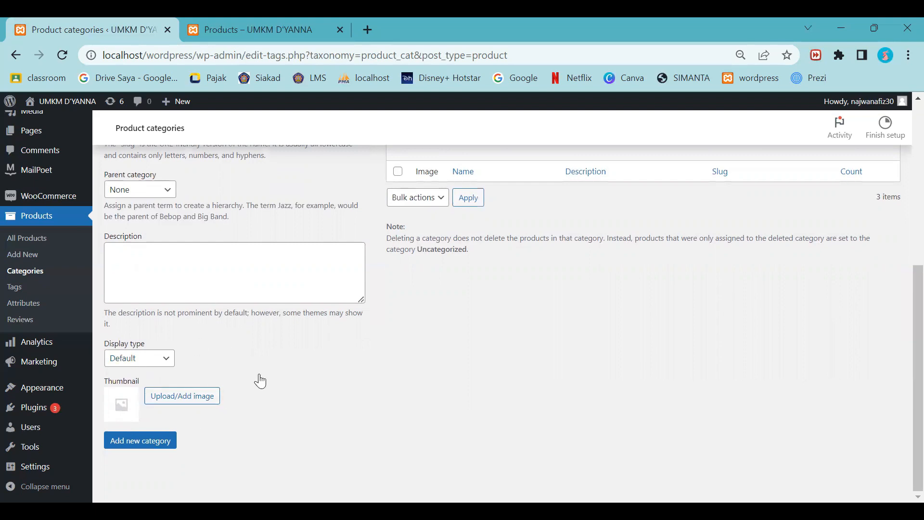
scroll(259, 380, "up", 5)
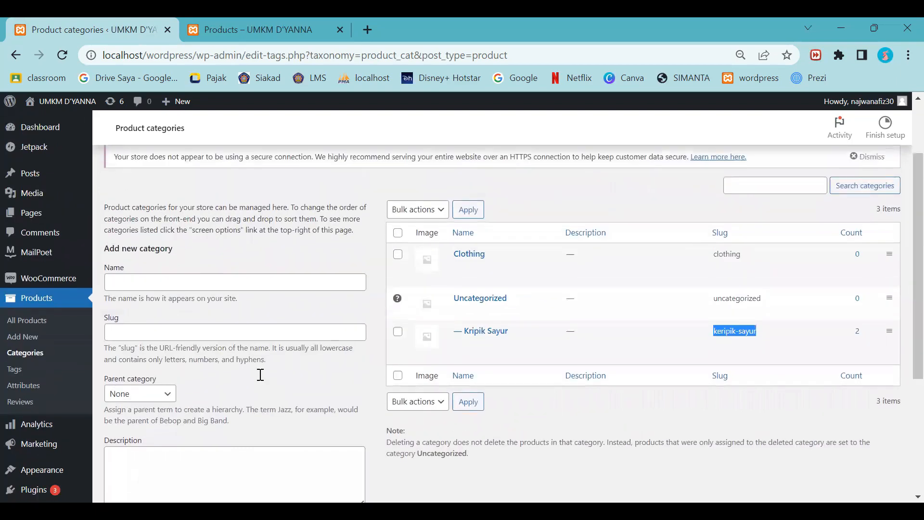
scroll(260, 374, "down", 3)
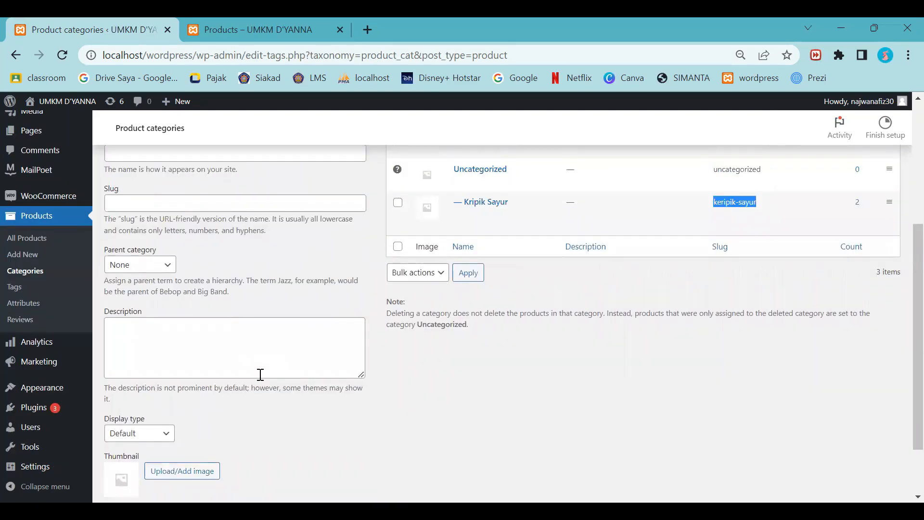
scroll(260, 374, "up", 1)
scroll(260, 375, "down", 1)
scroll(260, 374, "up", 3)
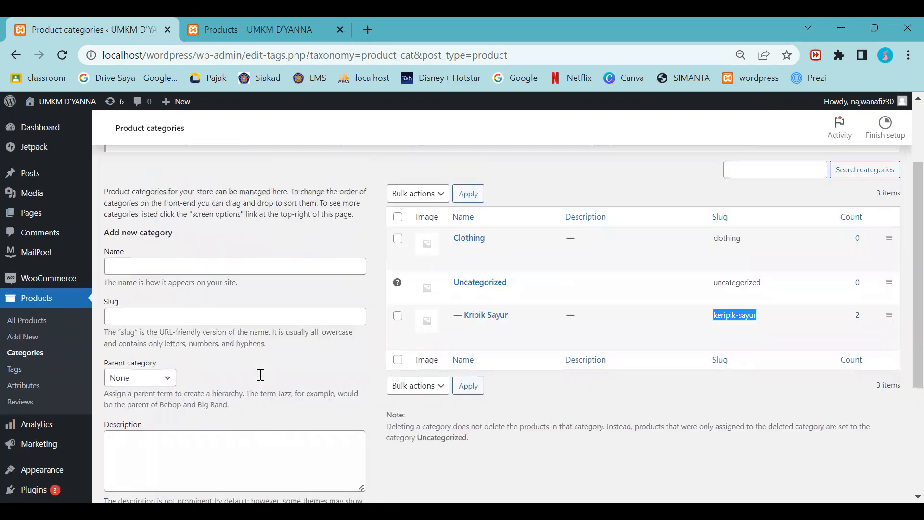
Look over the product tags and the product attributes, including their lists and forms for adding new entries
left_click(25, 371)
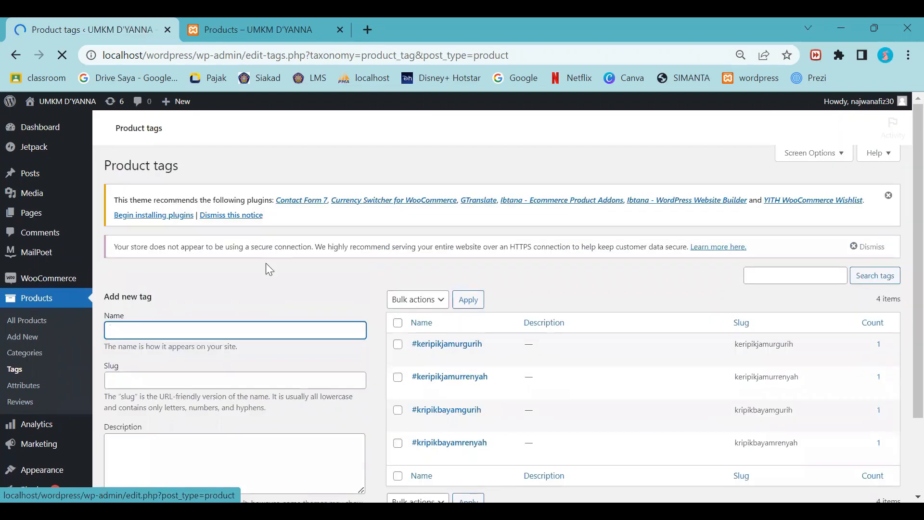
scroll(266, 264, "down", 2)
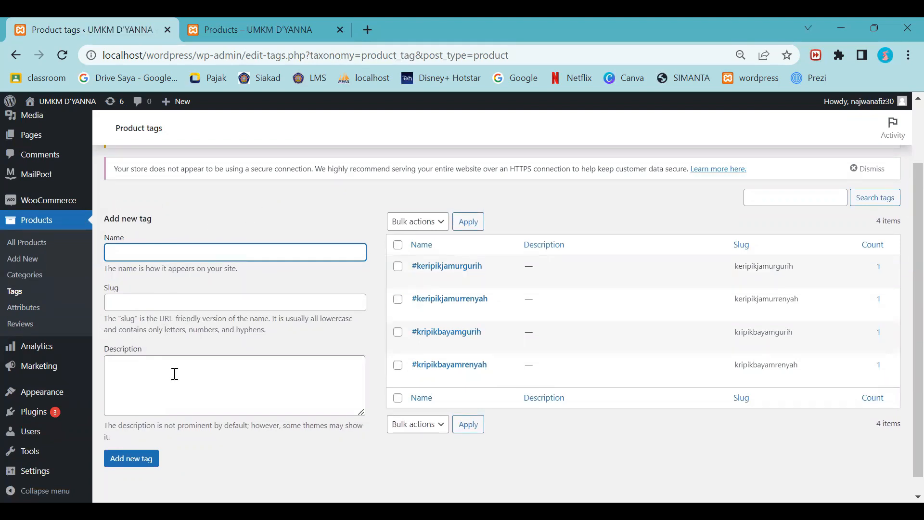
left_click(41, 311)
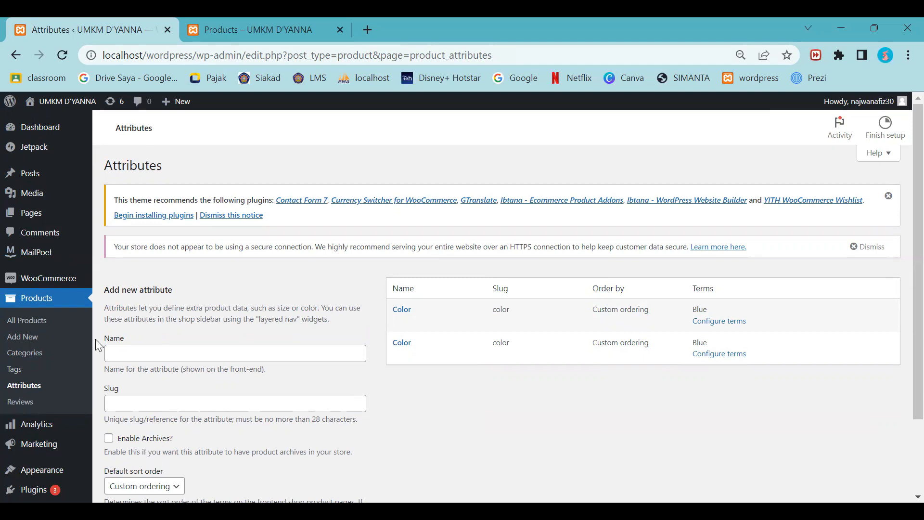
scroll(259, 375, "down", 2)
scroll(259, 375, "up", 1)
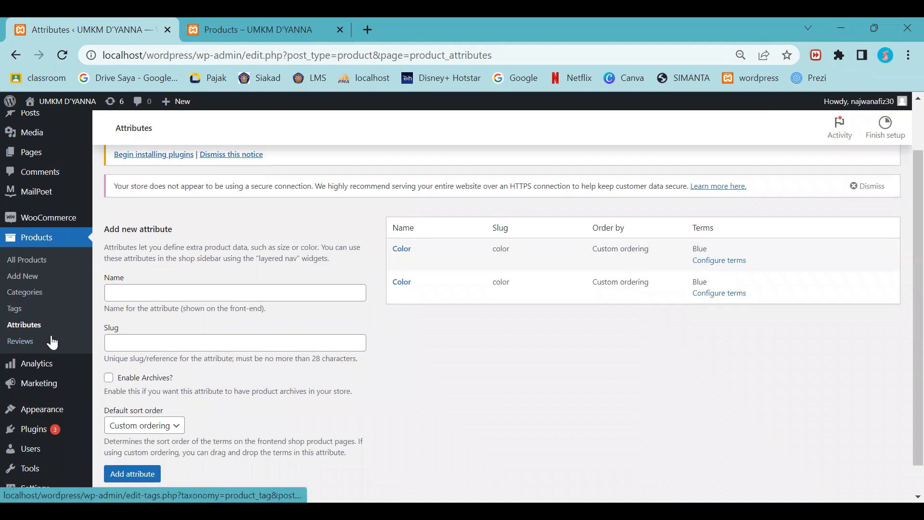
scroll(230, 292, "up", 2)
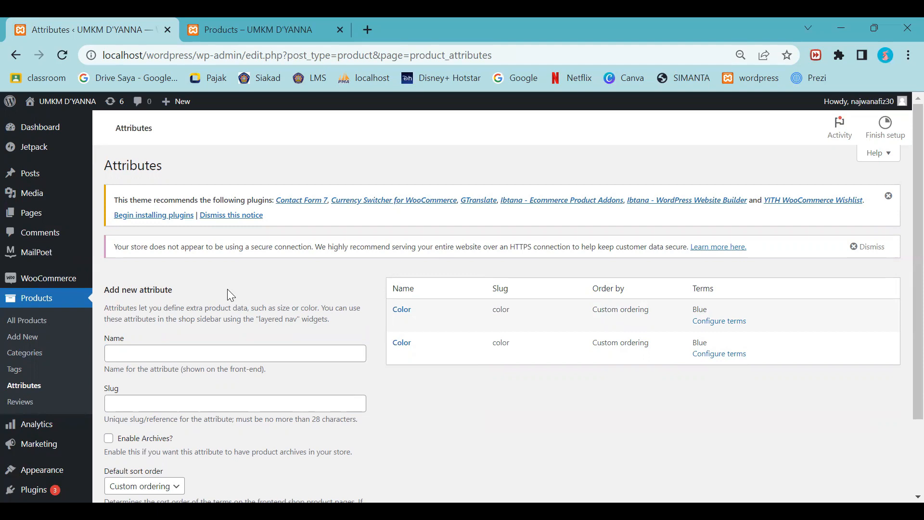
scroll(227, 288, "down", 2)
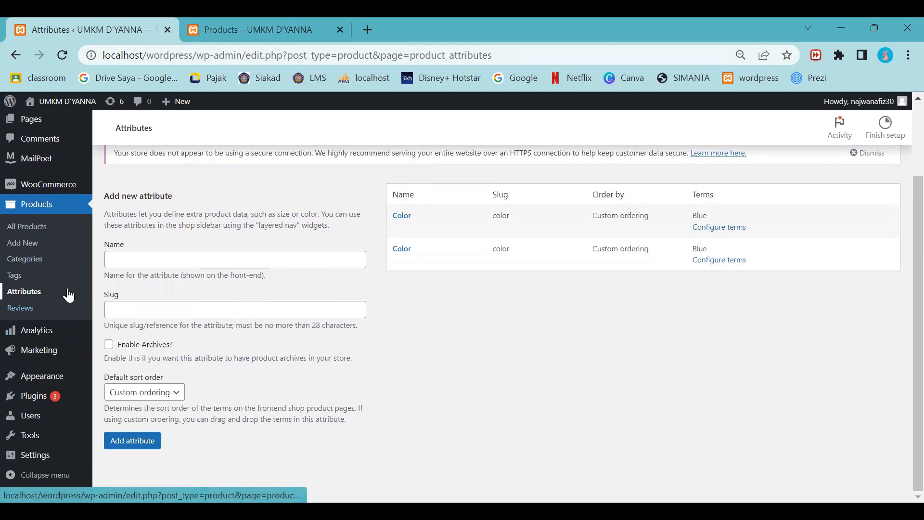
Open the product reviews and look over the review list and its filters
left_click(32, 310)
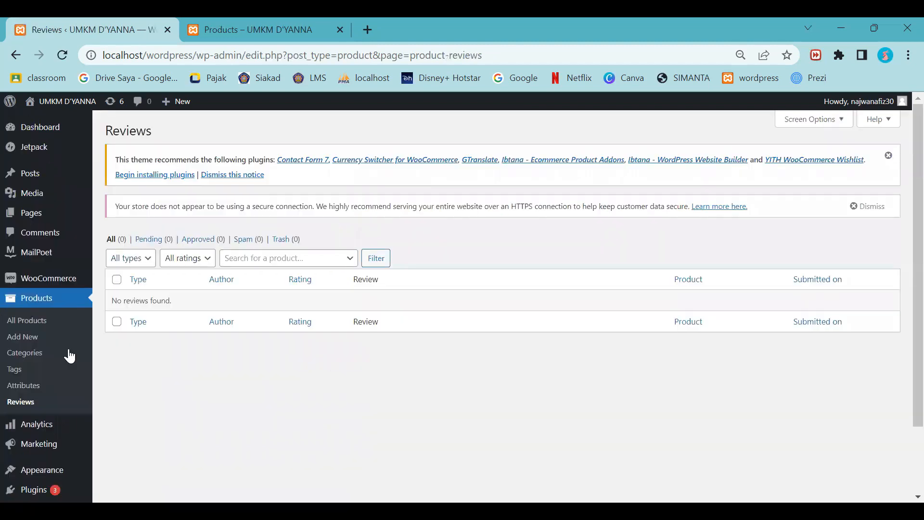
scroll(47, 396, "down", 1)
scroll(45, 397, "up", 1)
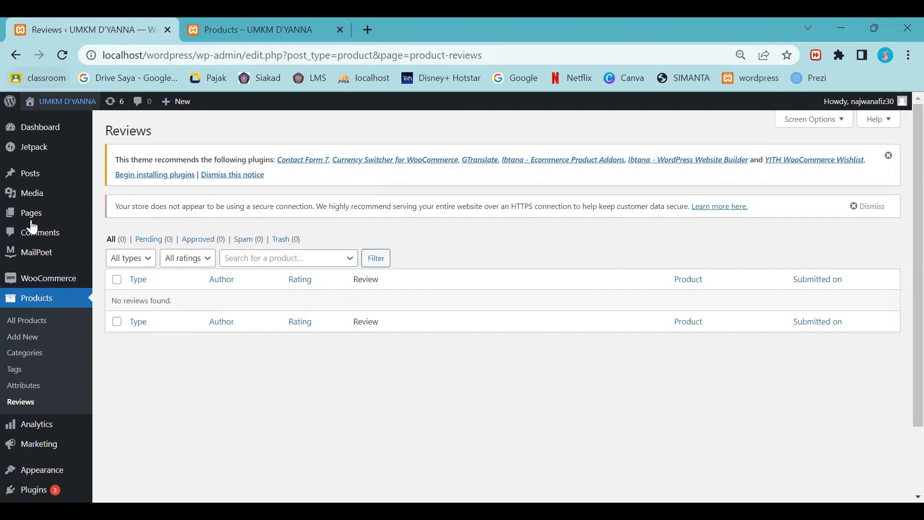
Open the WooCommerce general settings and examine the store address fields, including city, country and postcode
mouse_move(31, 226)
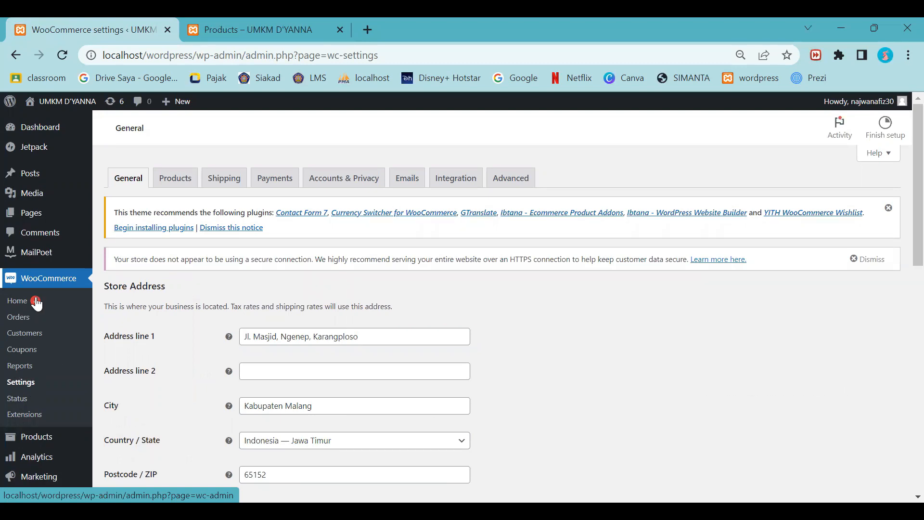
scroll(386, 332, "down", 7)
scroll(386, 354, "down", 6)
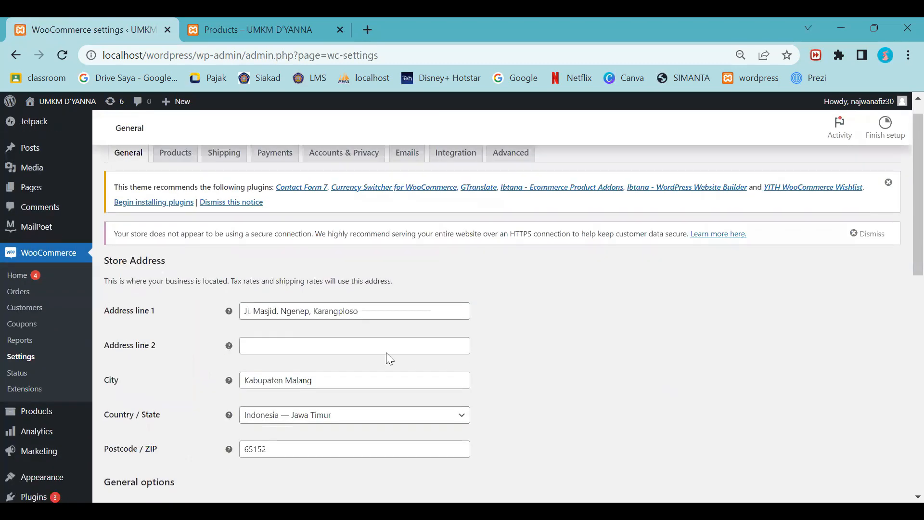
scroll(386, 353, "up", 7)
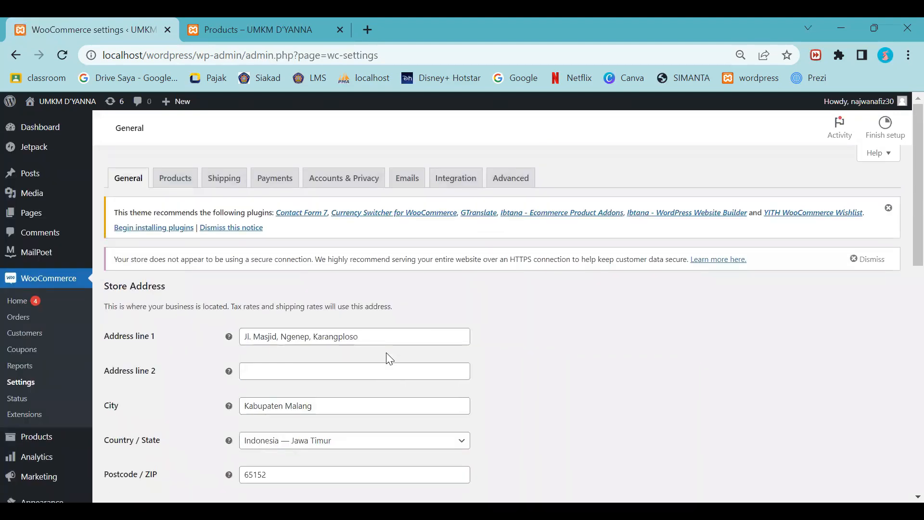
scroll(385, 356, "down", 2)
scroll(386, 357, "down", 1)
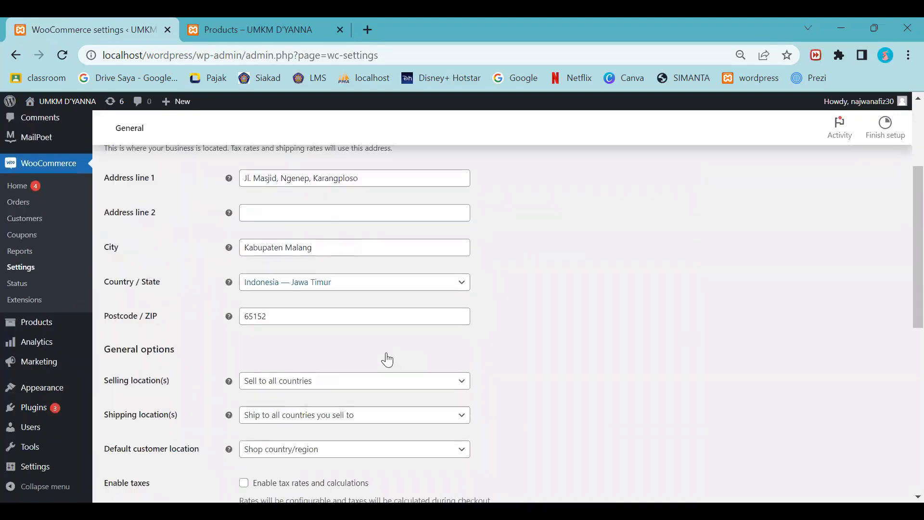
Look over the tax and coupon settings and the currency options in the general store settings
scroll(387, 352, "up", 1)
scroll(387, 353, "down", 8)
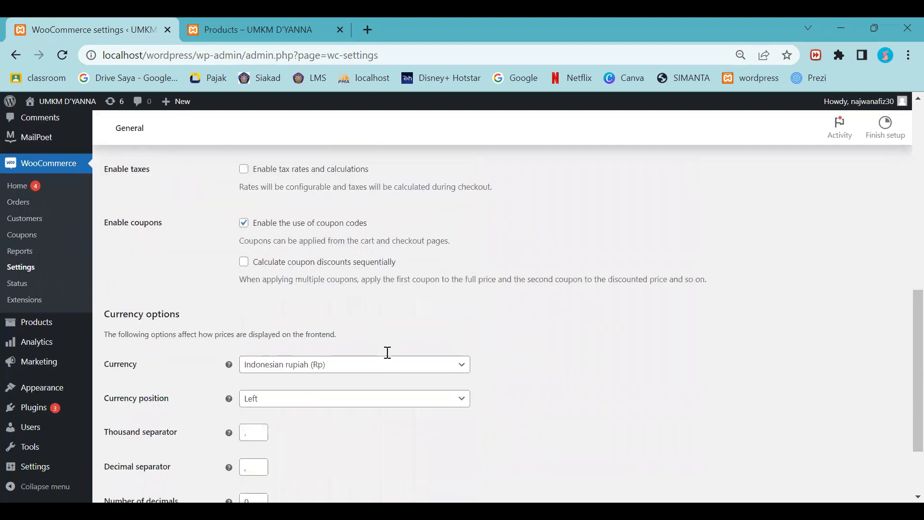
scroll(388, 357, "down", 1)
scroll(388, 357, "up", 2)
scroll(388, 358, "down", 1)
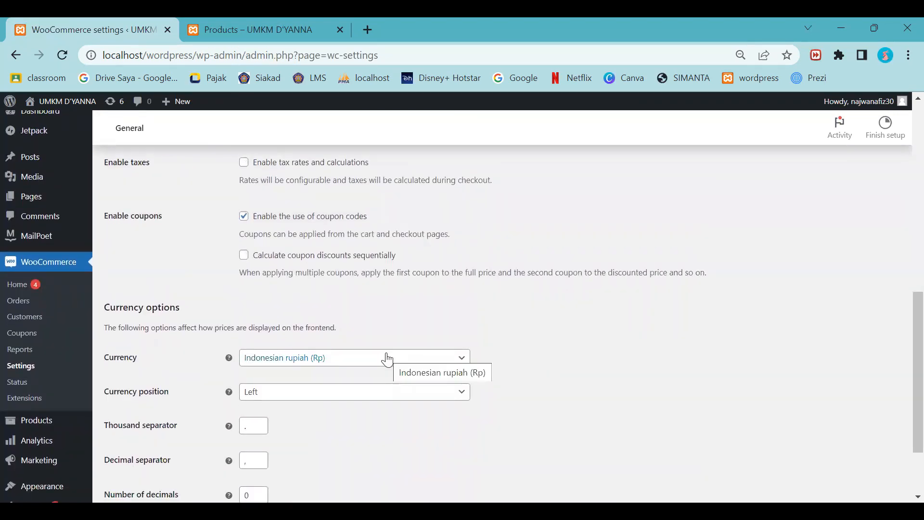
scroll(386, 355, "up", 10)
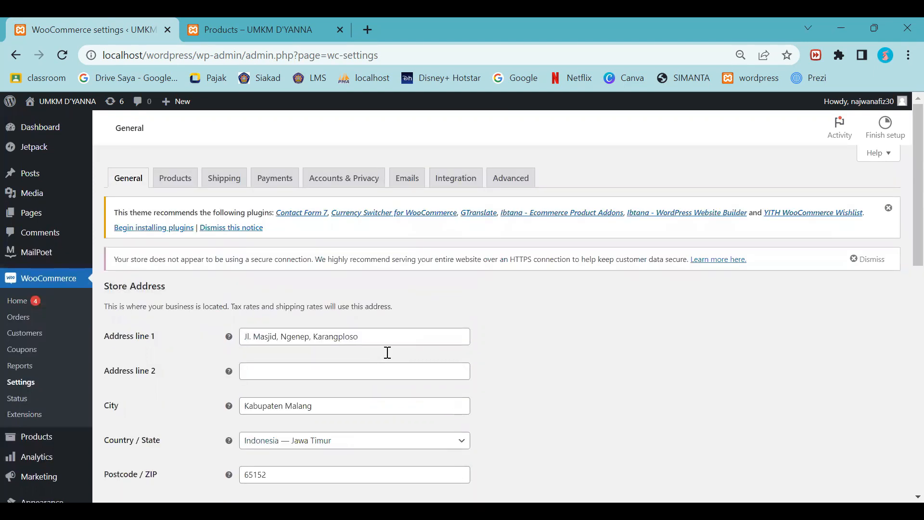
Review the store's product settings for shop pages, measurements and reviews, and the shipping settings with their shipping zones
left_click(183, 182)
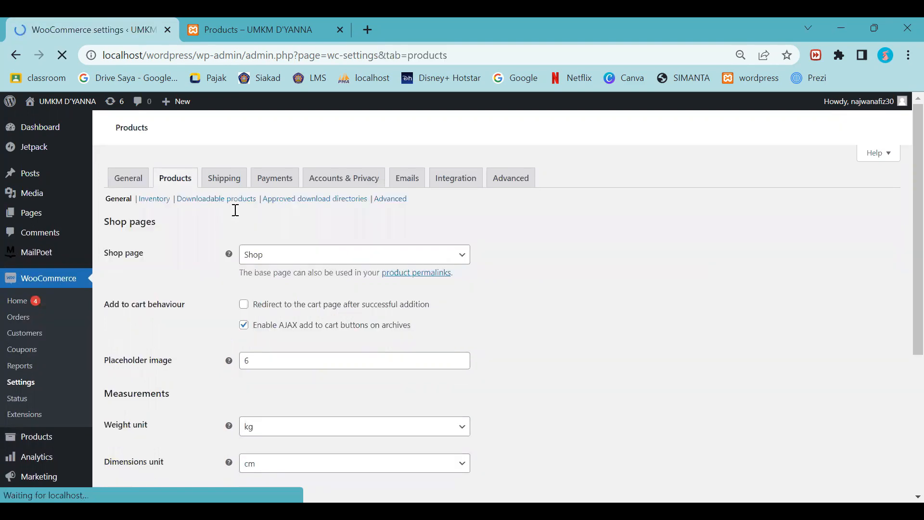
scroll(365, 272, "down", 5)
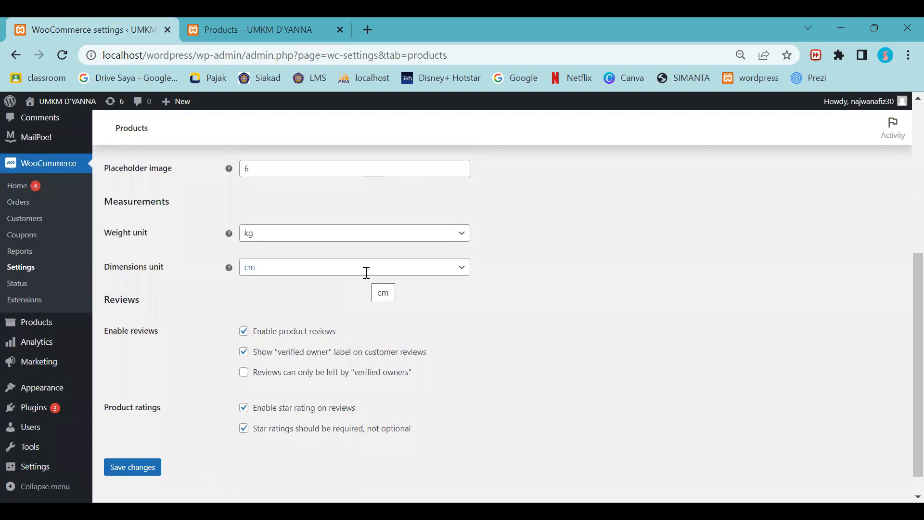
scroll(365, 272, "up", 5)
left_click(230, 183)
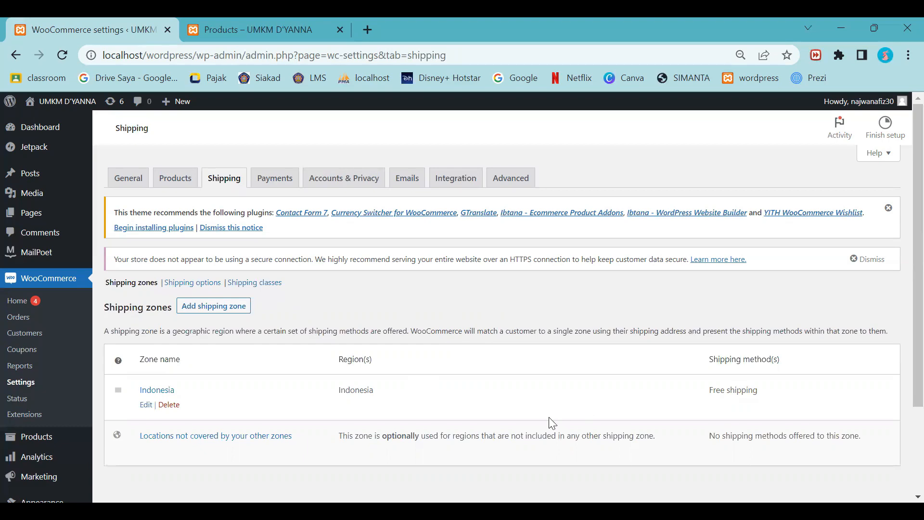
scroll(551, 423, "down", 2)
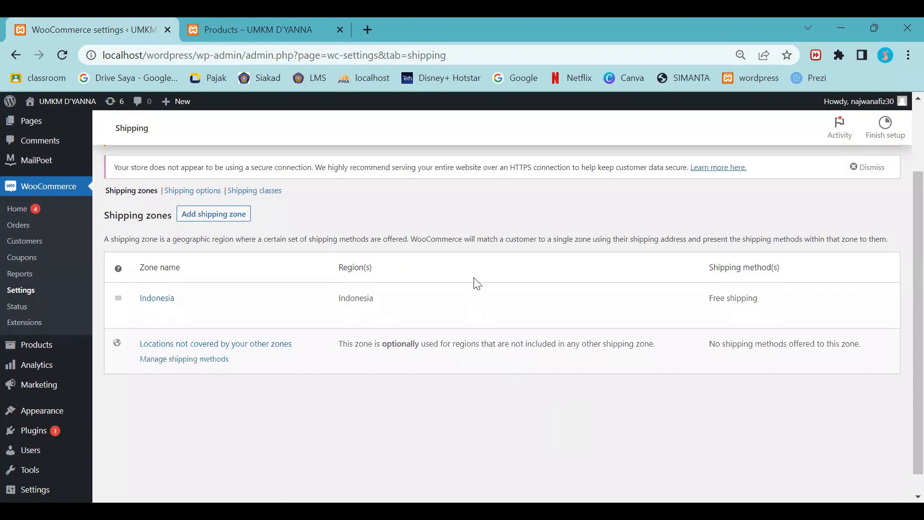
scroll(472, 282, "up", 2)
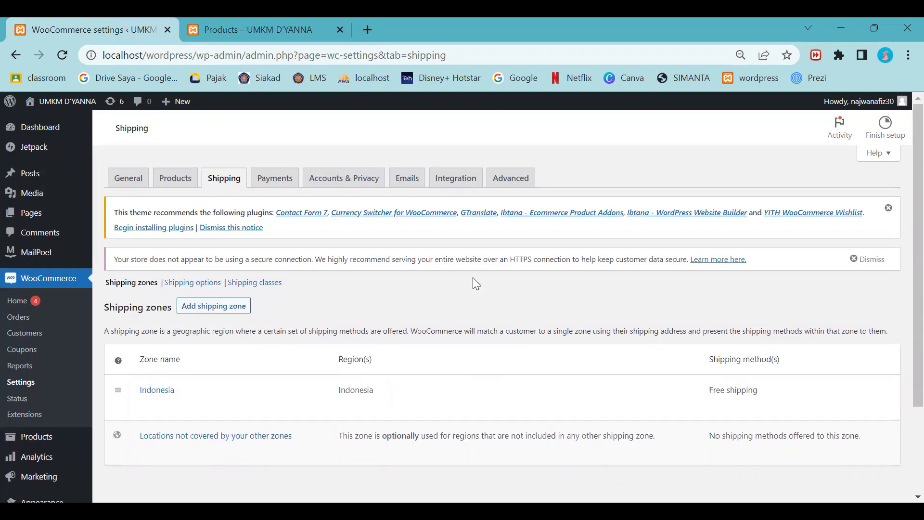
Open the payment settings and look over the payment methods and their descriptions
left_click(296, 181)
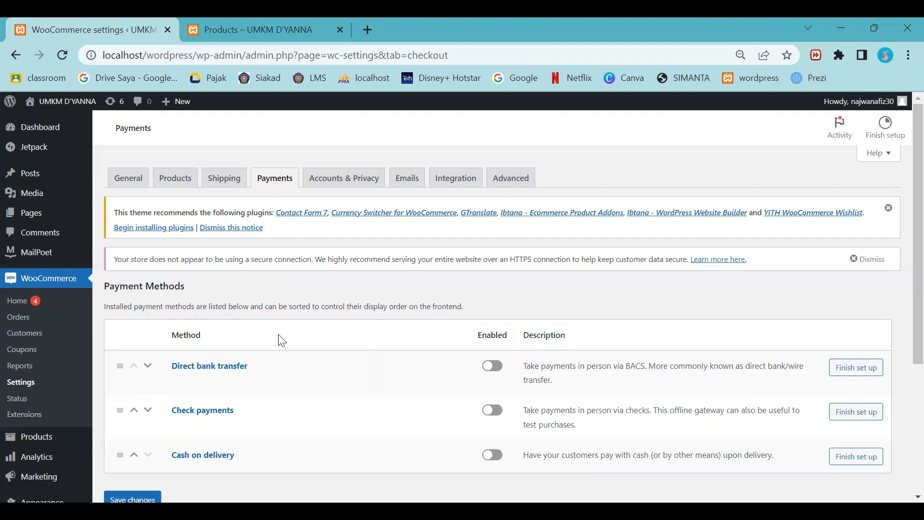
scroll(288, 337, "down", 1)
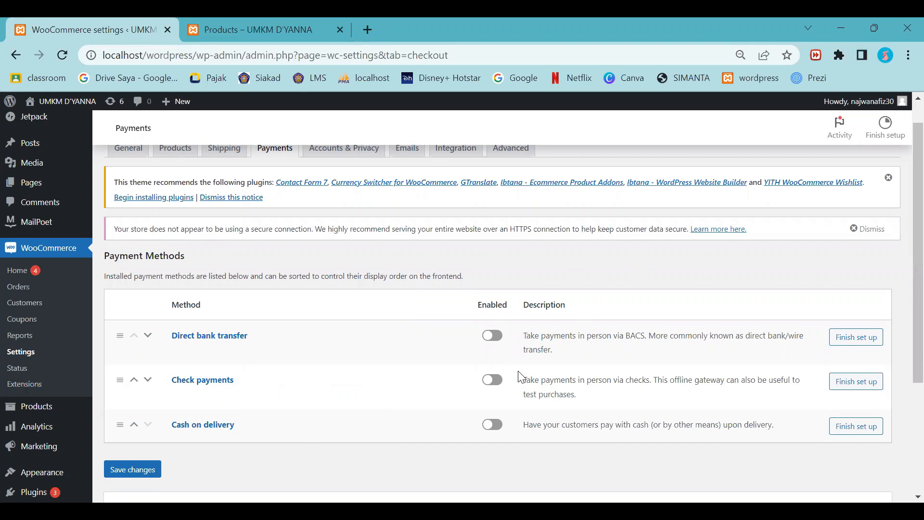
scroll(519, 375, "down", 2)
scroll(520, 375, "up", 3)
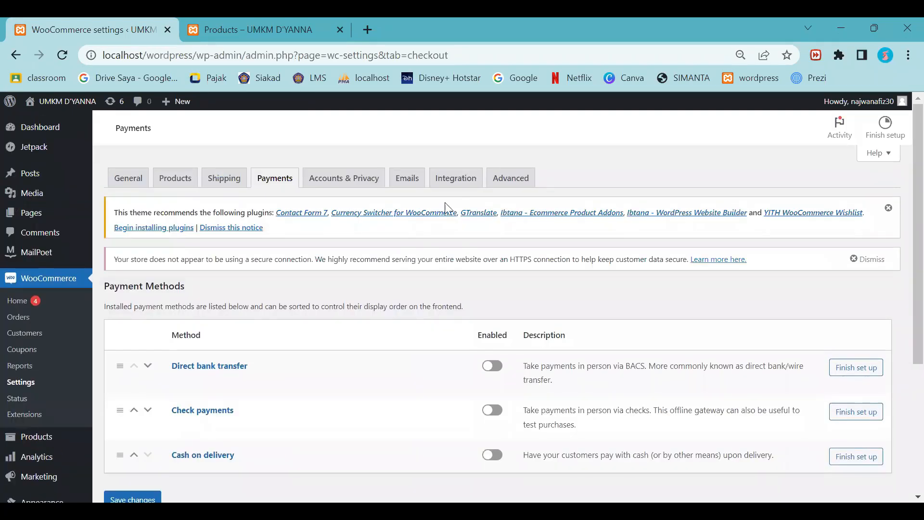
Open the accounts and privacy settings and review the guest checkout, account creation and personal data retention options
left_click(367, 176)
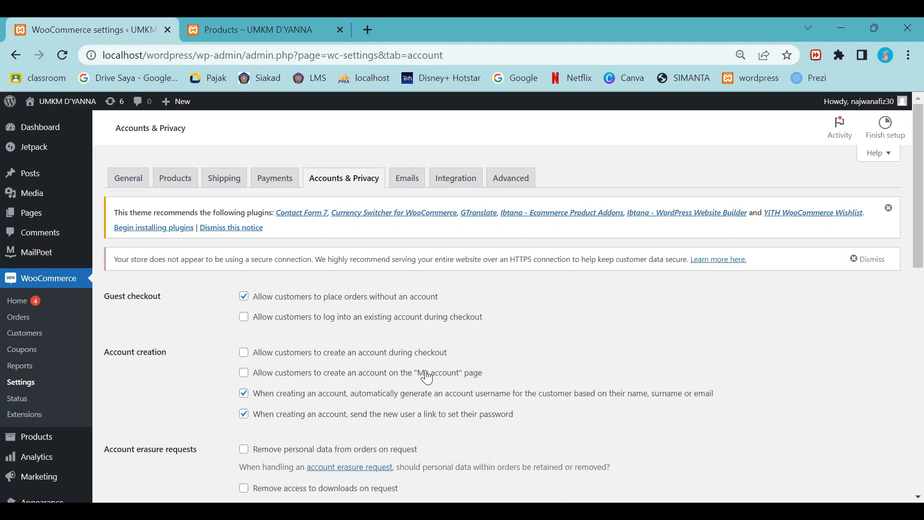
scroll(395, 398, "down", 14)
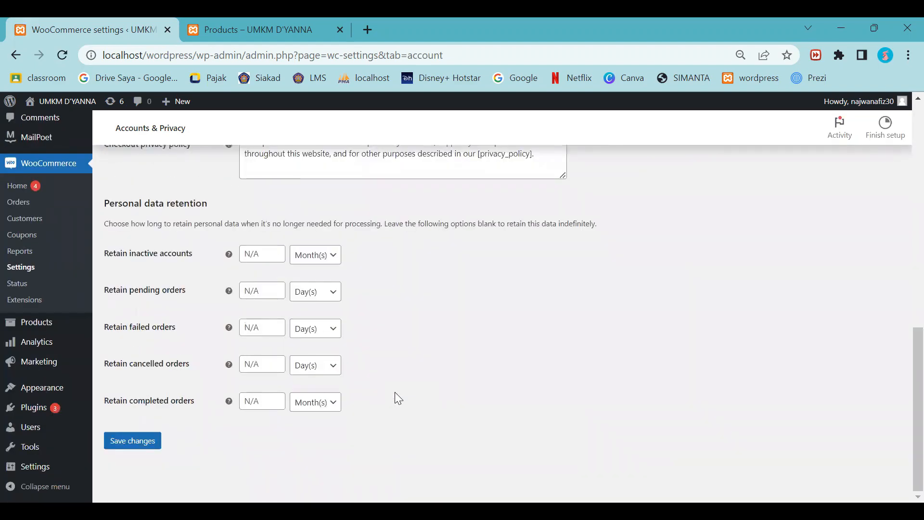
scroll(396, 399, "up", 15)
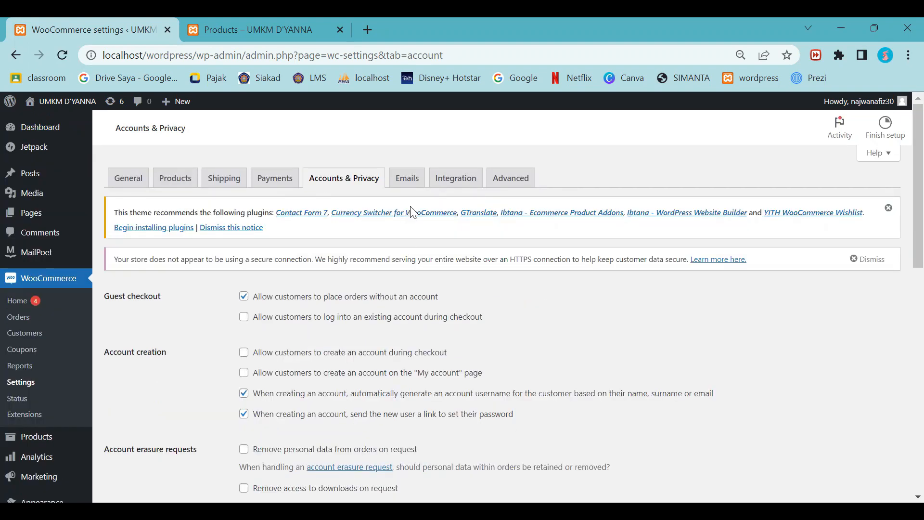
Open the email settings and examine the notification list and its recipients, the sender options and the email template
left_click(416, 182)
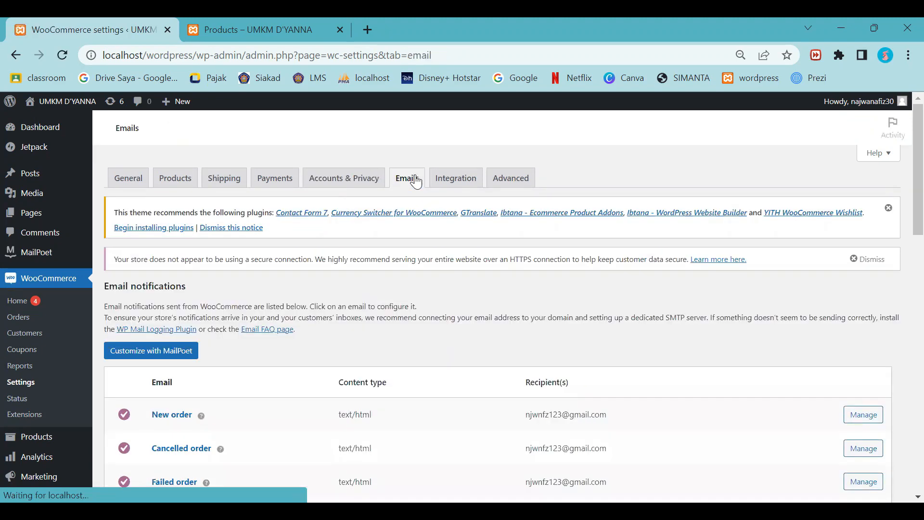
scroll(464, 315, "down", 2)
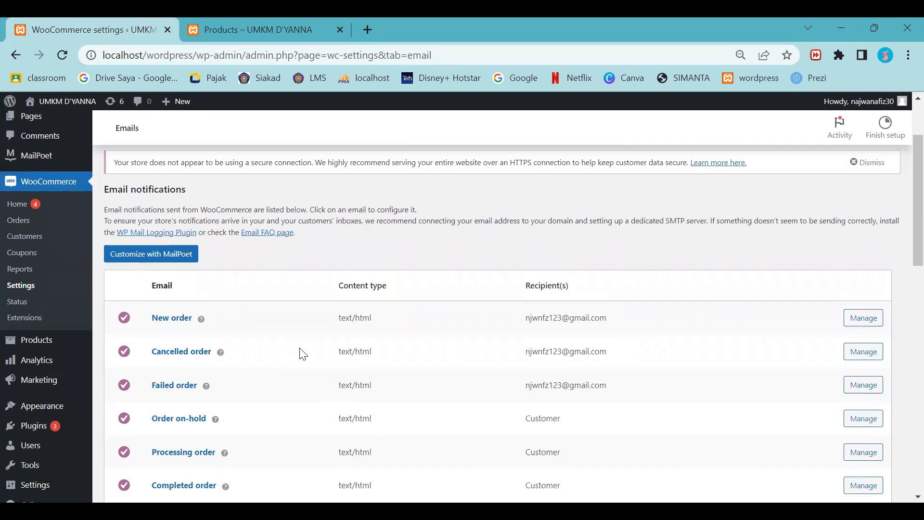
scroll(302, 354, "down", 3)
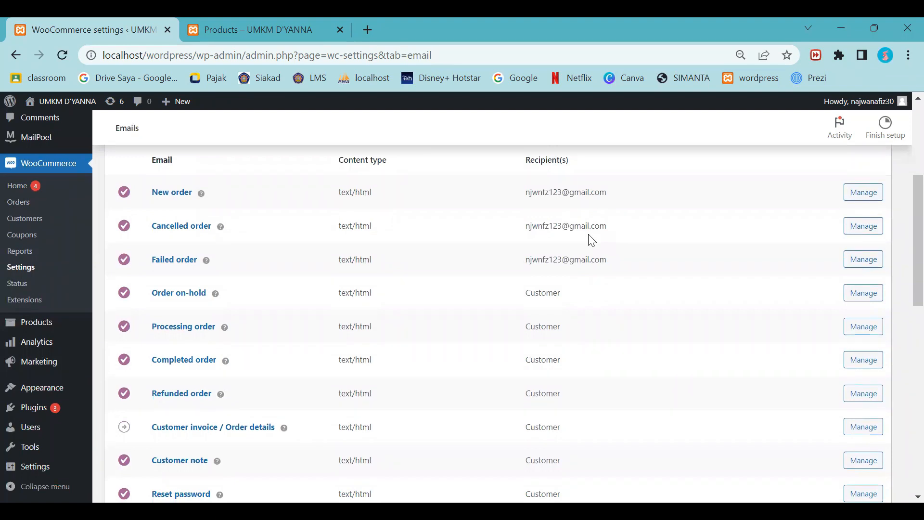
scroll(592, 240, "up", 5)
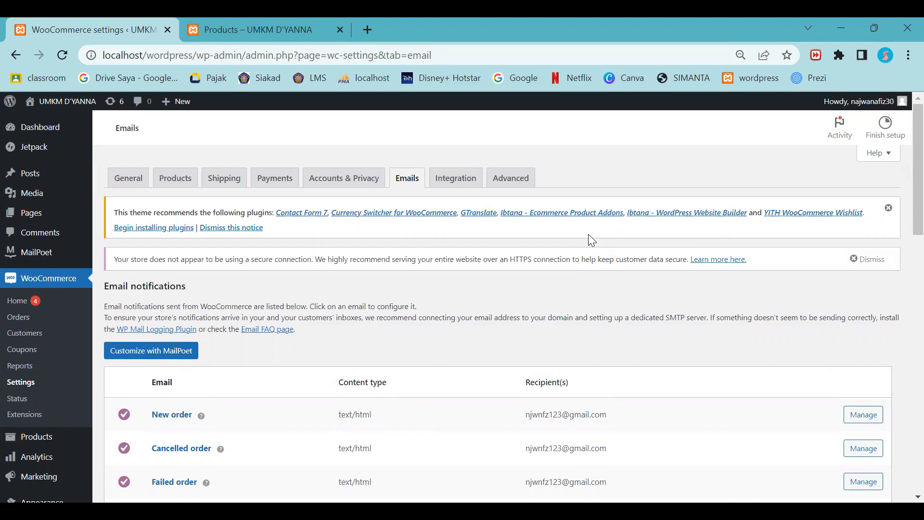
scroll(588, 234, "down", 15)
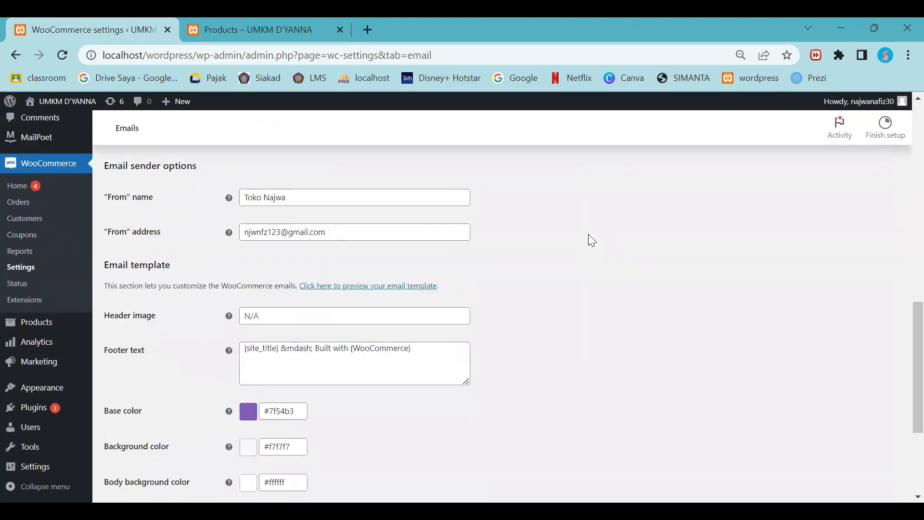
scroll(465, 284, "up", 14)
scroll(466, 284, "up", 1)
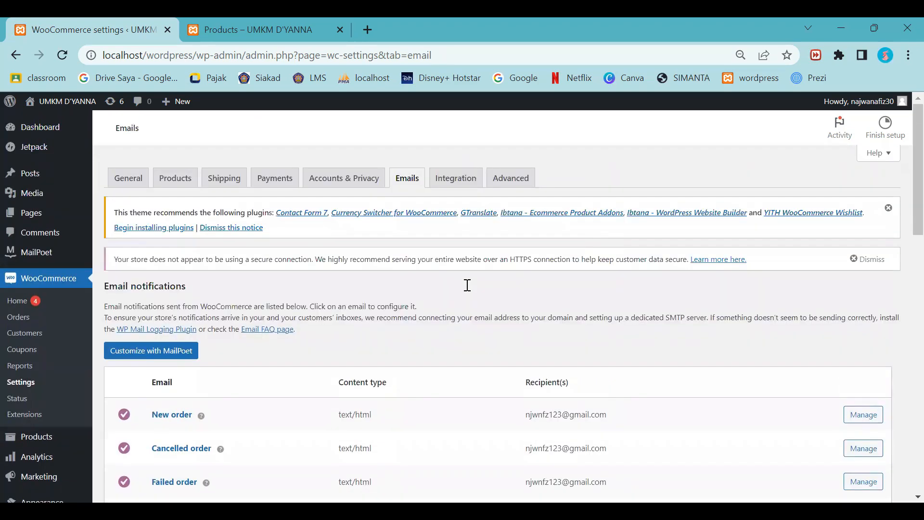